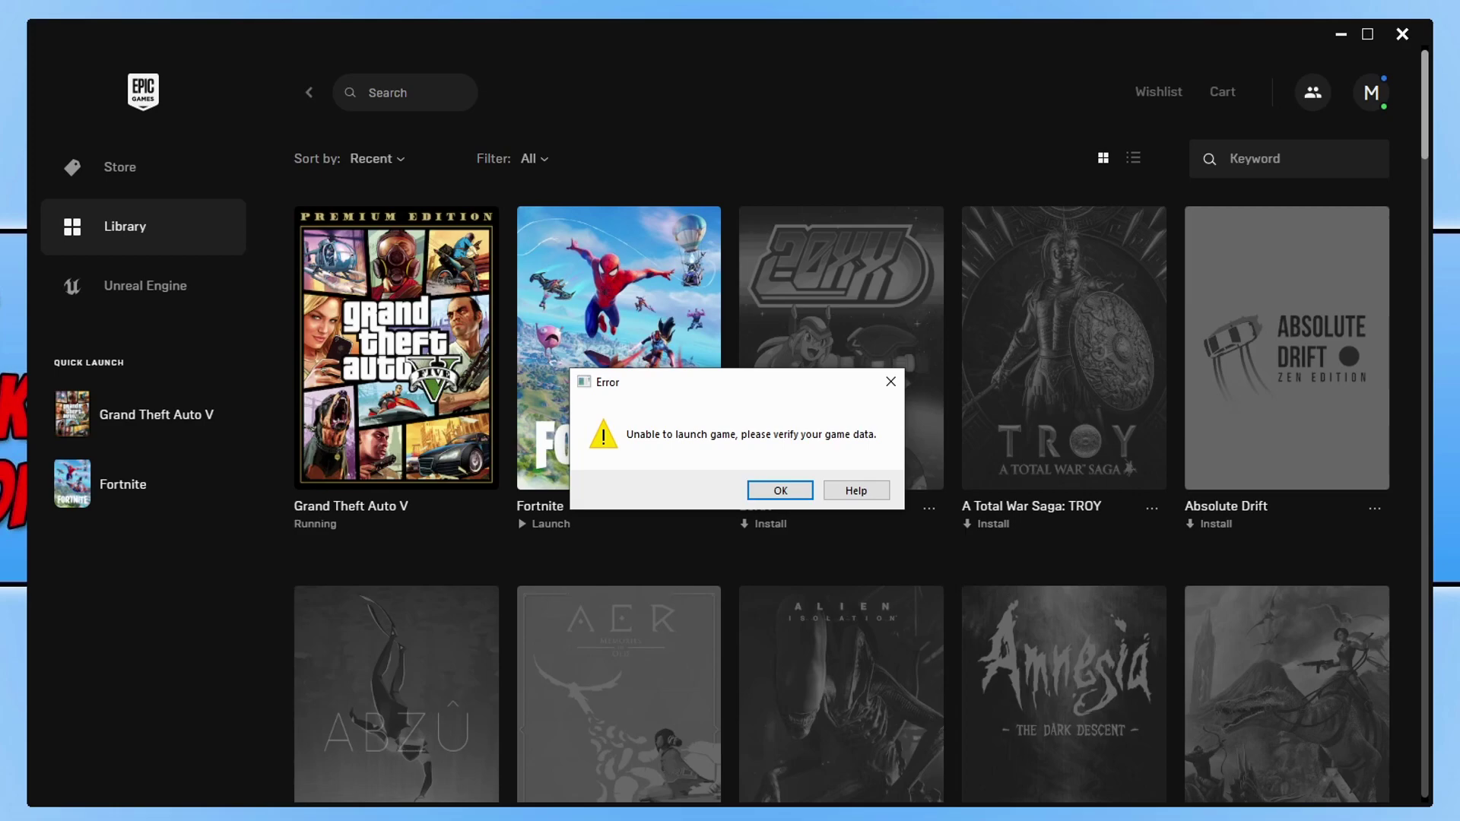
# Step: Dismiss the Grand Theft Auto V launch error and bring up the account menu
pyautogui.click(892, 385)
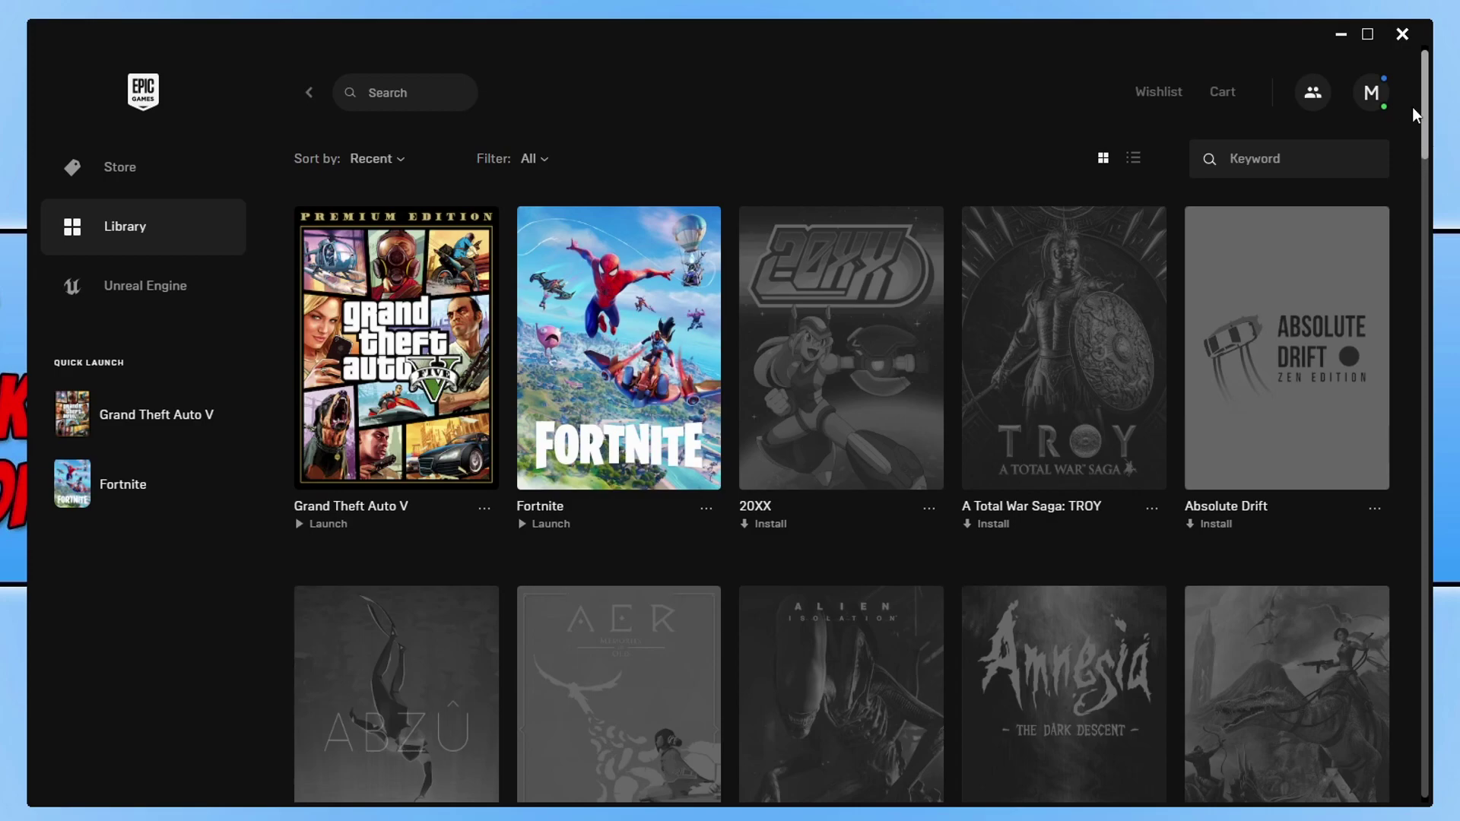
pyautogui.click(1378, 106)
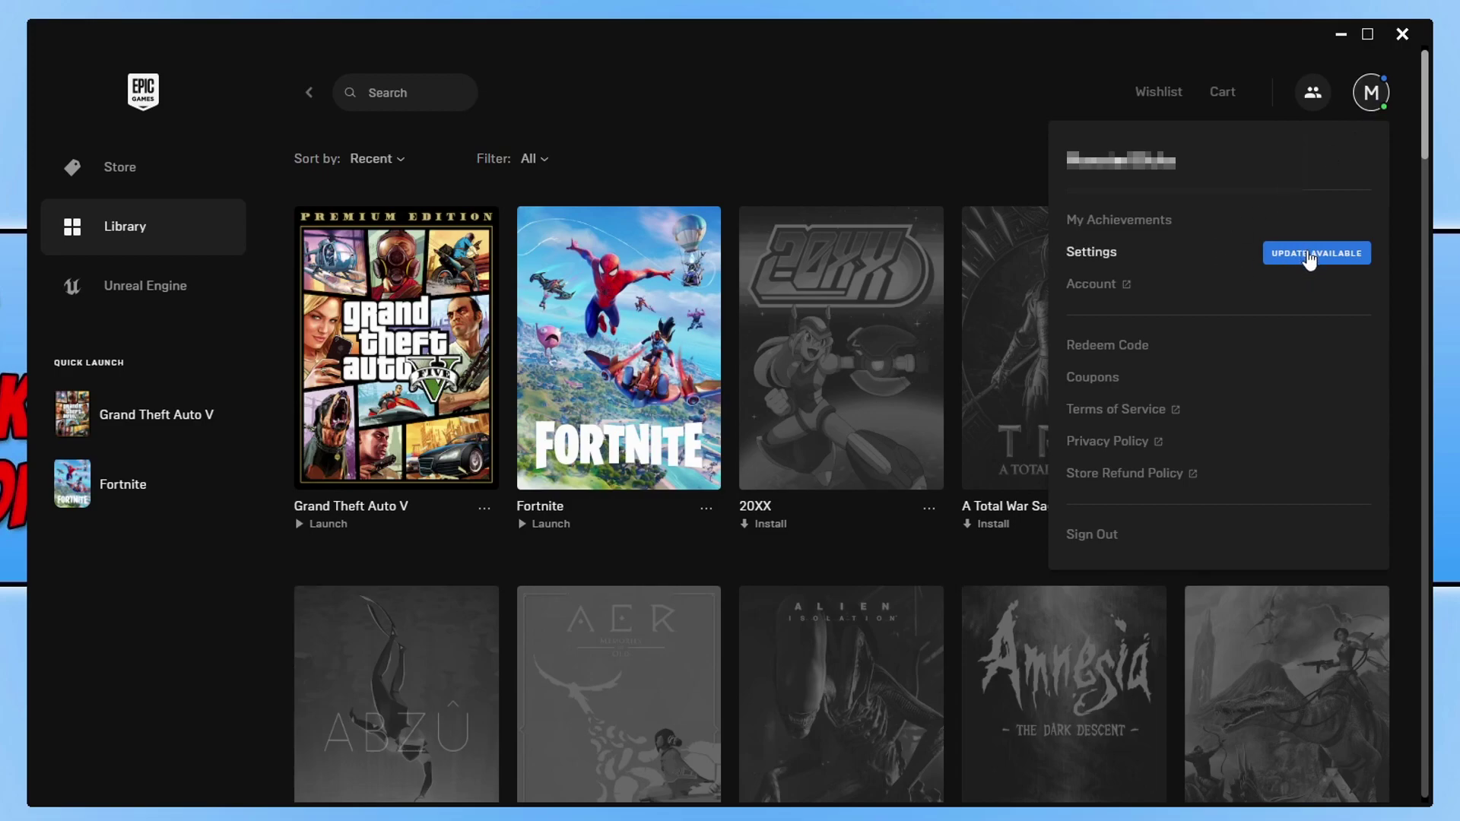
# Step: Install the pending Epic Games Launcher update with Restart and Update
pyautogui.click(1331, 260)
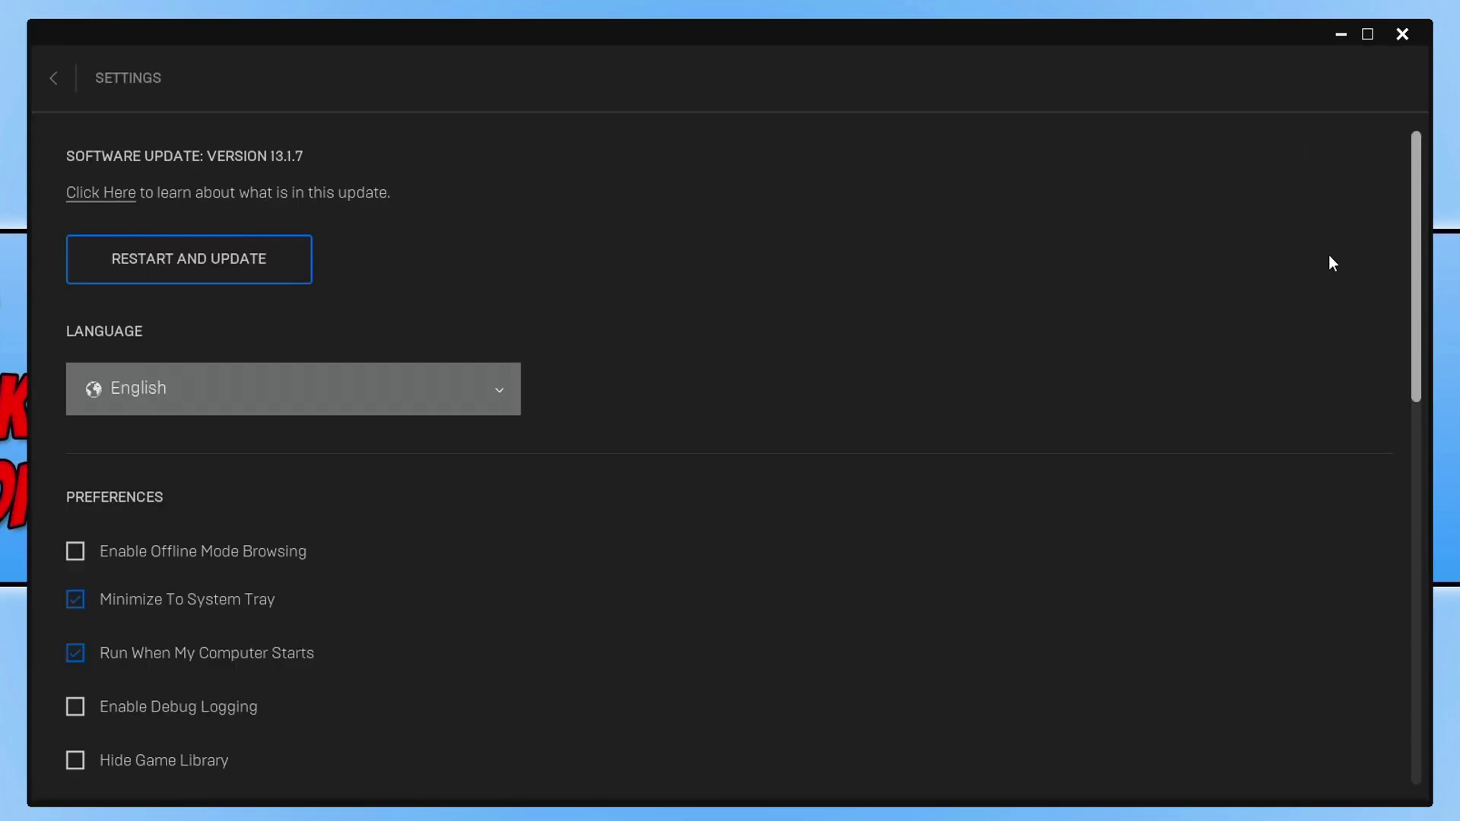
pyautogui.click(244, 272)
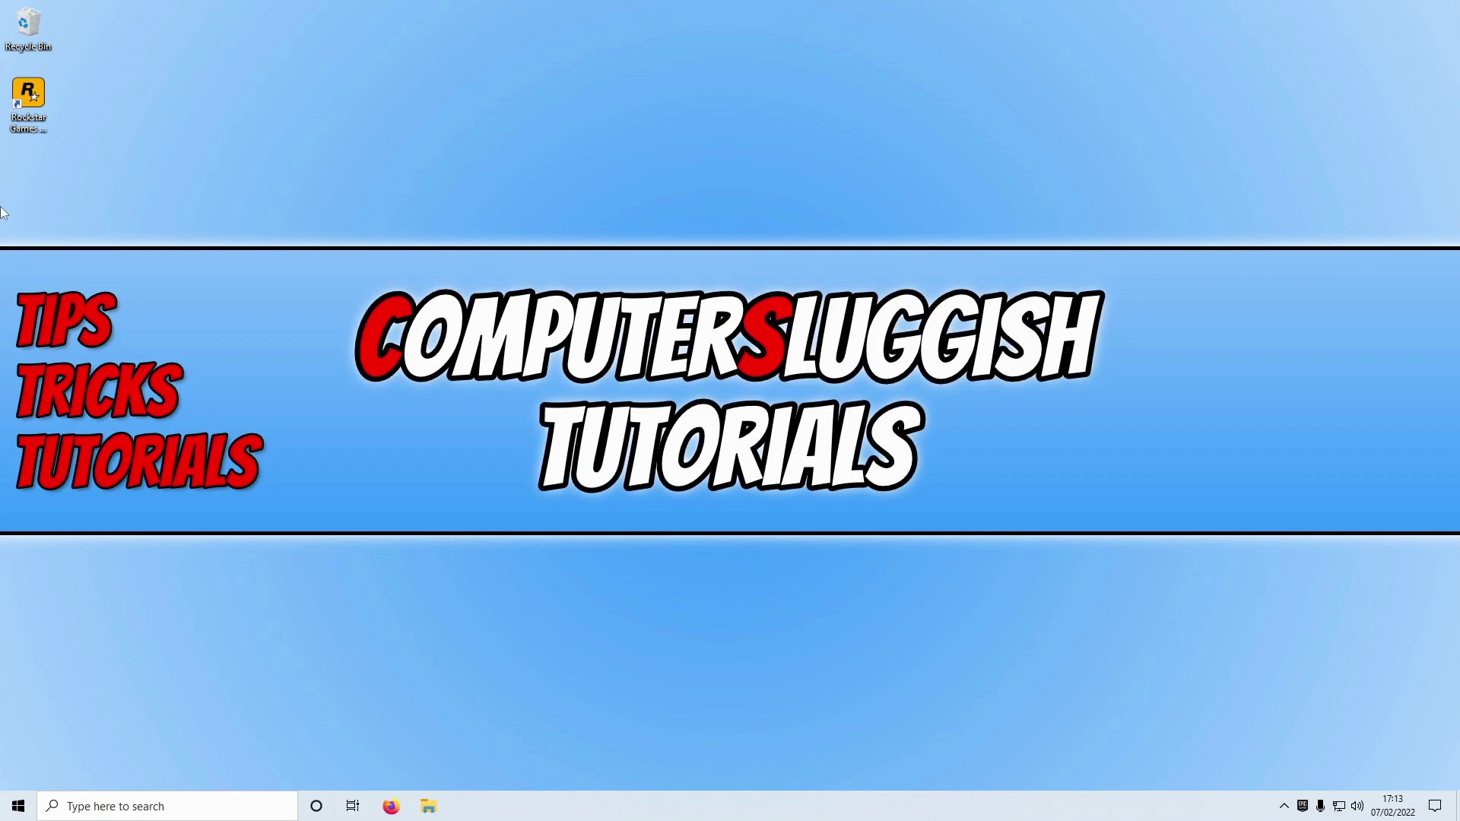
# Step: Start the Rockstar Games Launcher from its desktop shortcut
pyautogui.doubleClick(5, 99)
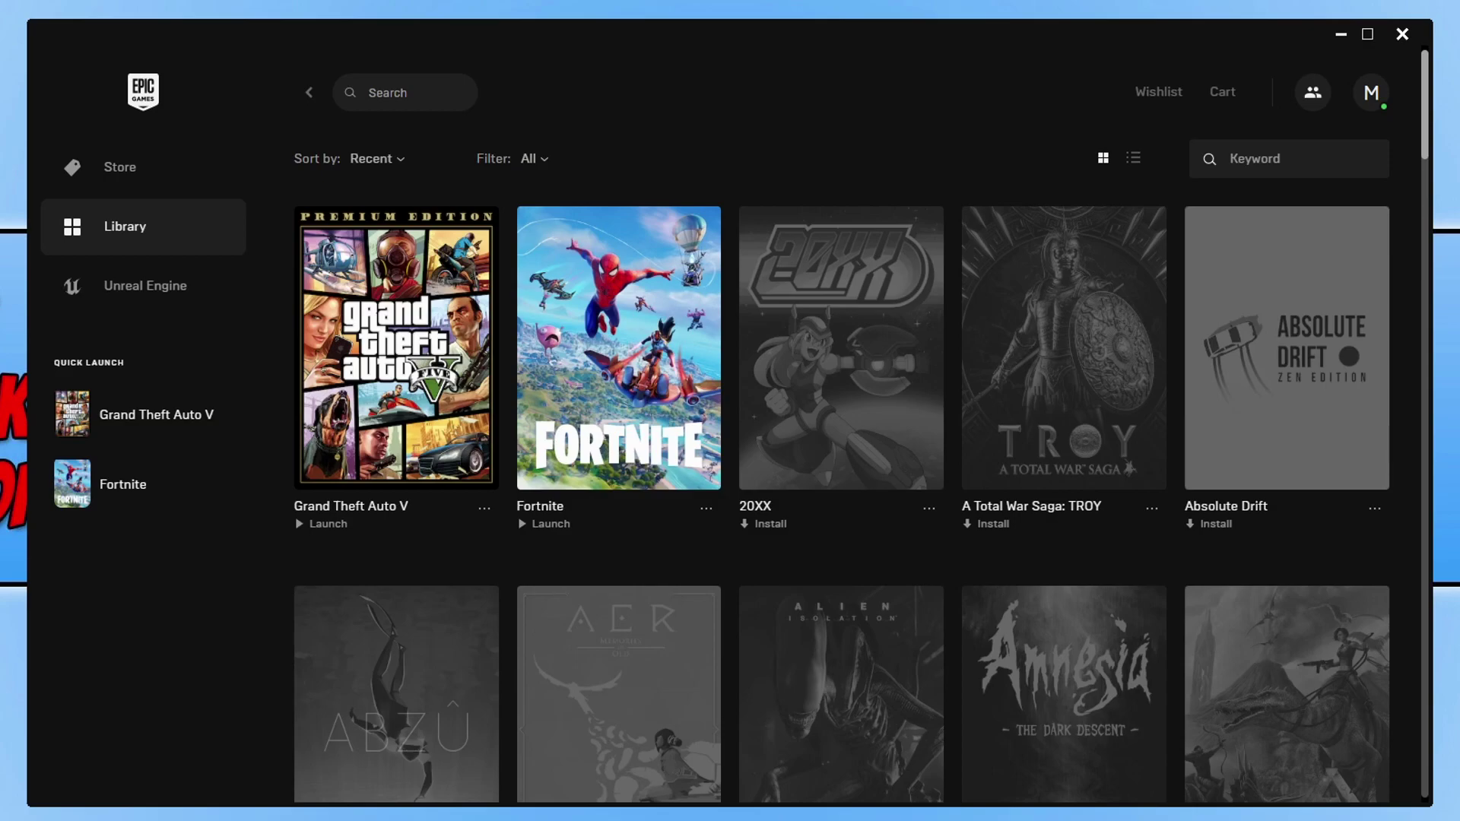
# Step: Open the Epic Games Launcher settings and scroll down to Manage Games
pyautogui.click(1372, 102)
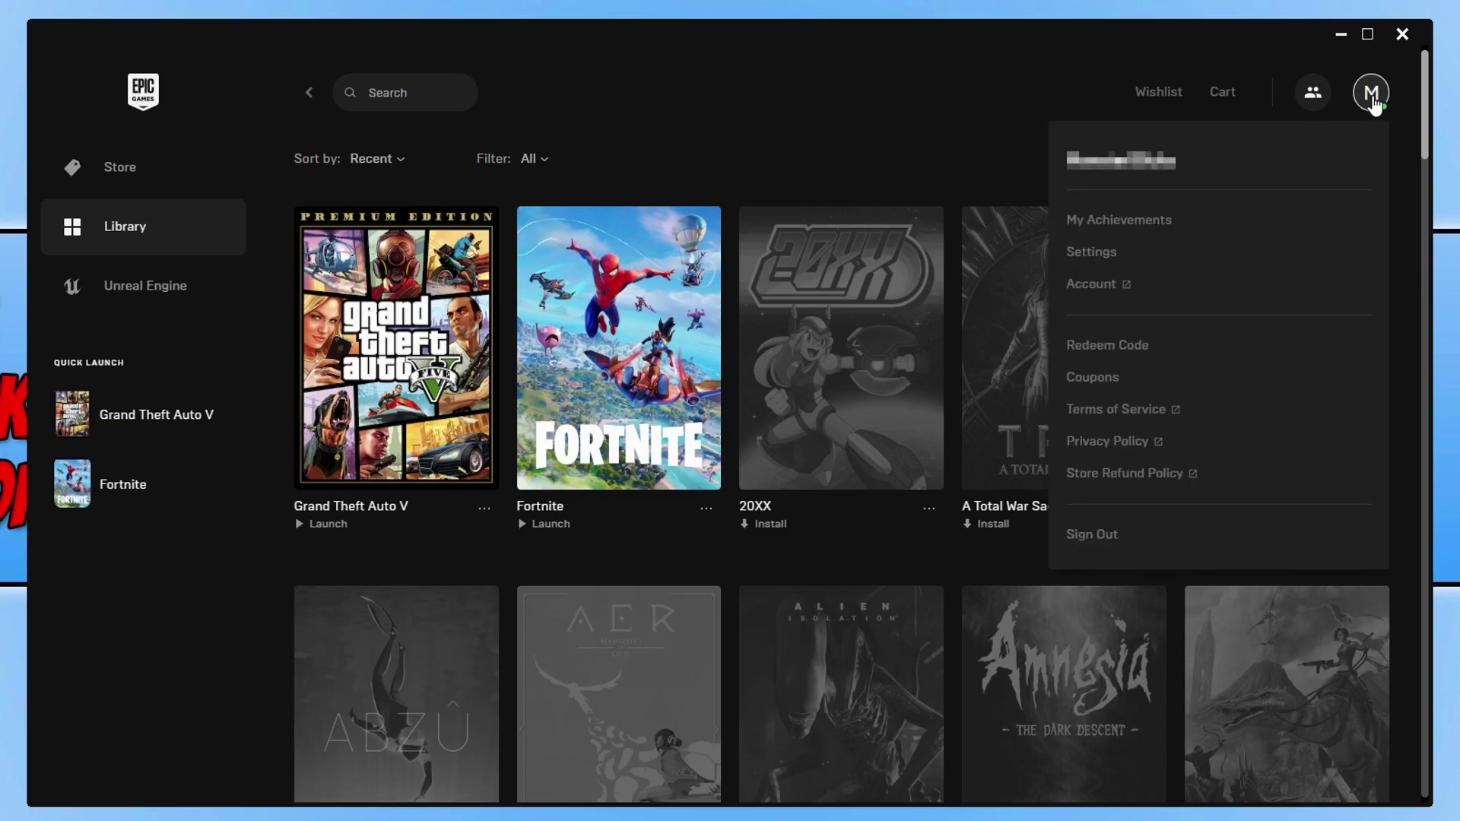
pyautogui.click(1098, 256)
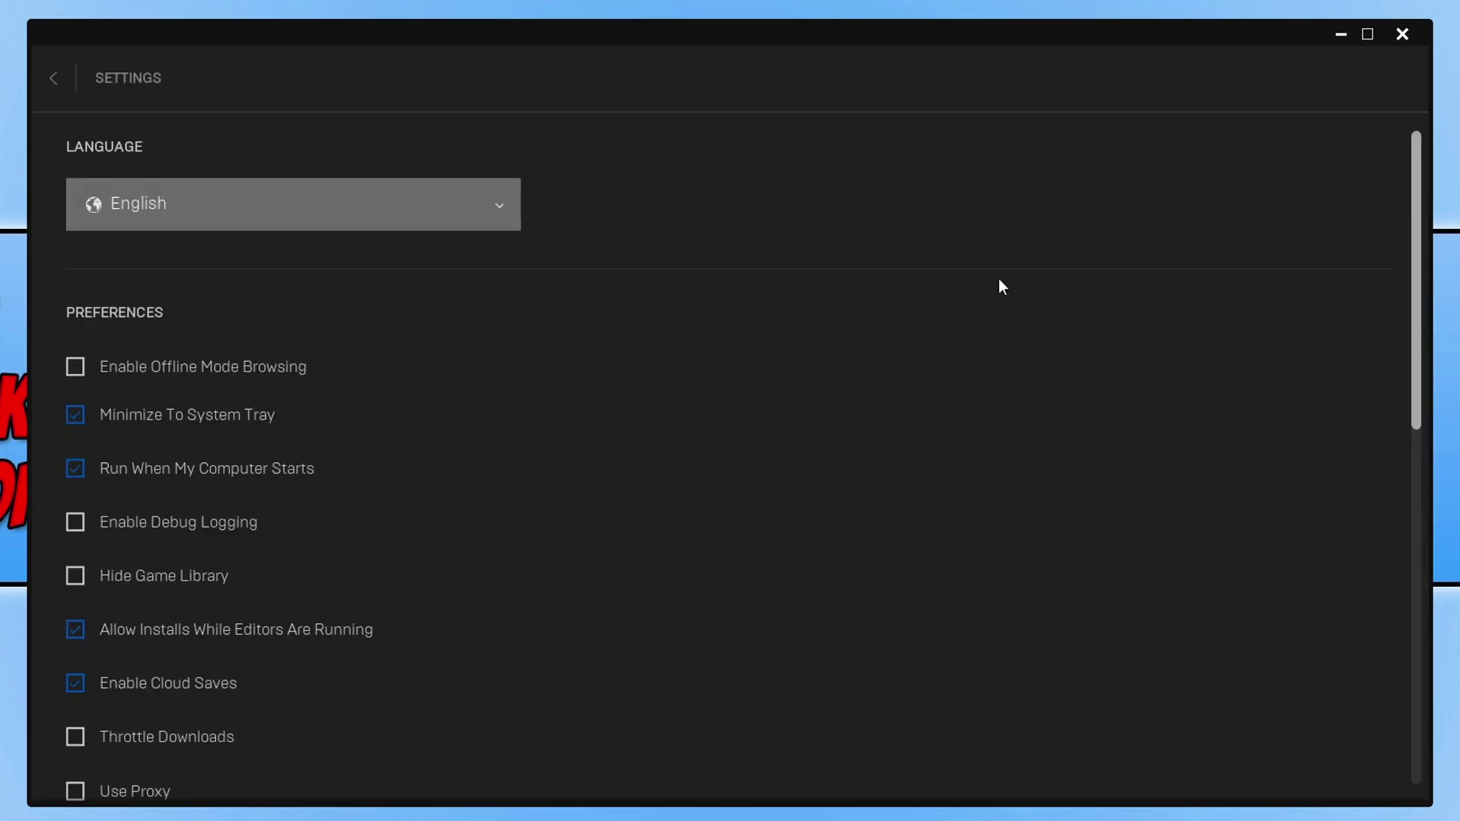
pyautogui.scroll(-10, 915, 267)
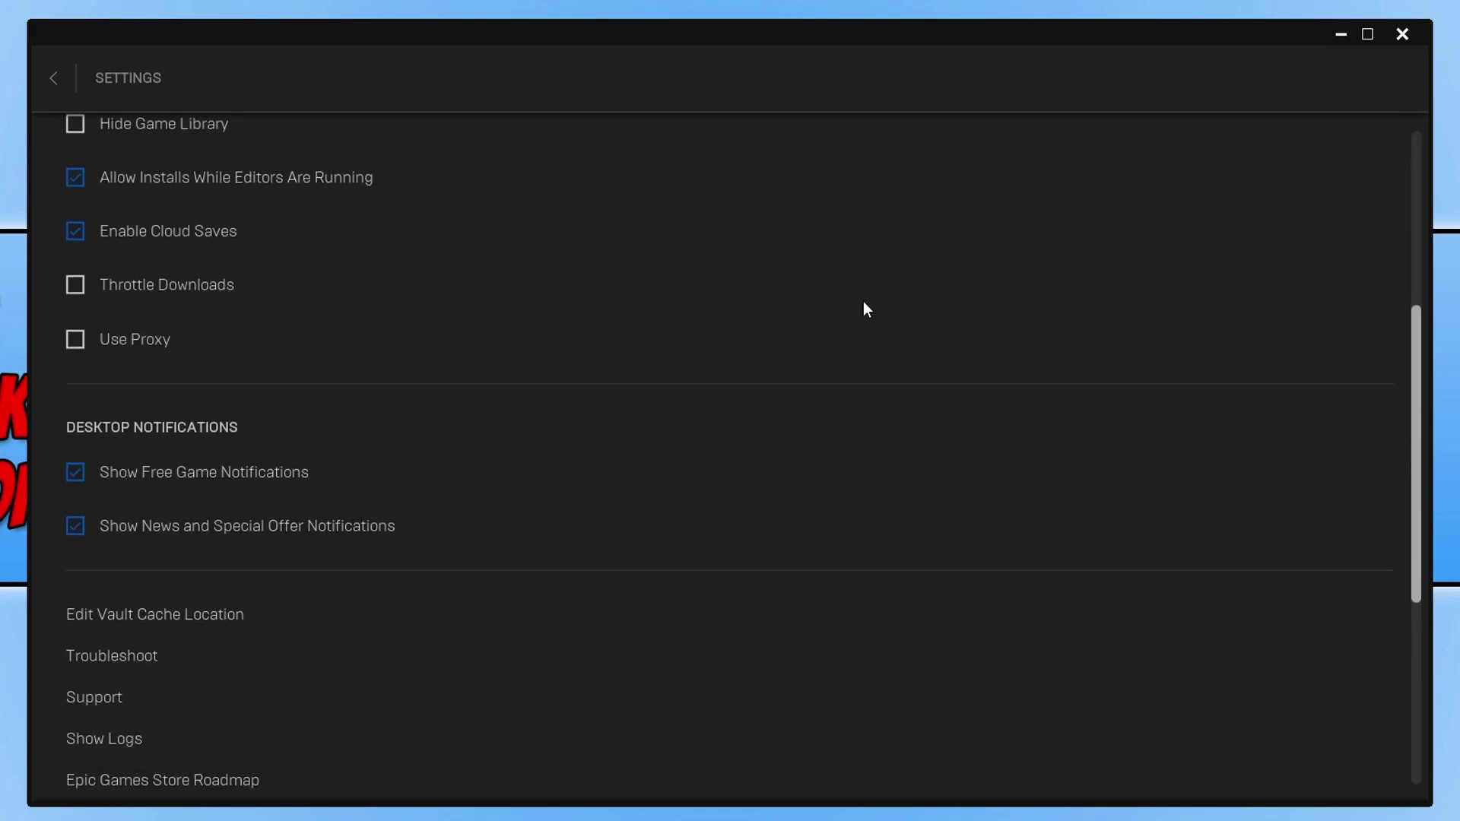
pyautogui.scroll(-2, 866, 313)
# Step: Expand the Grand Theft Auto V options, leaving Additional Command Line Arguments unticked
pyautogui.click(251, 638)
pyautogui.scroll(-2, 447, 506)
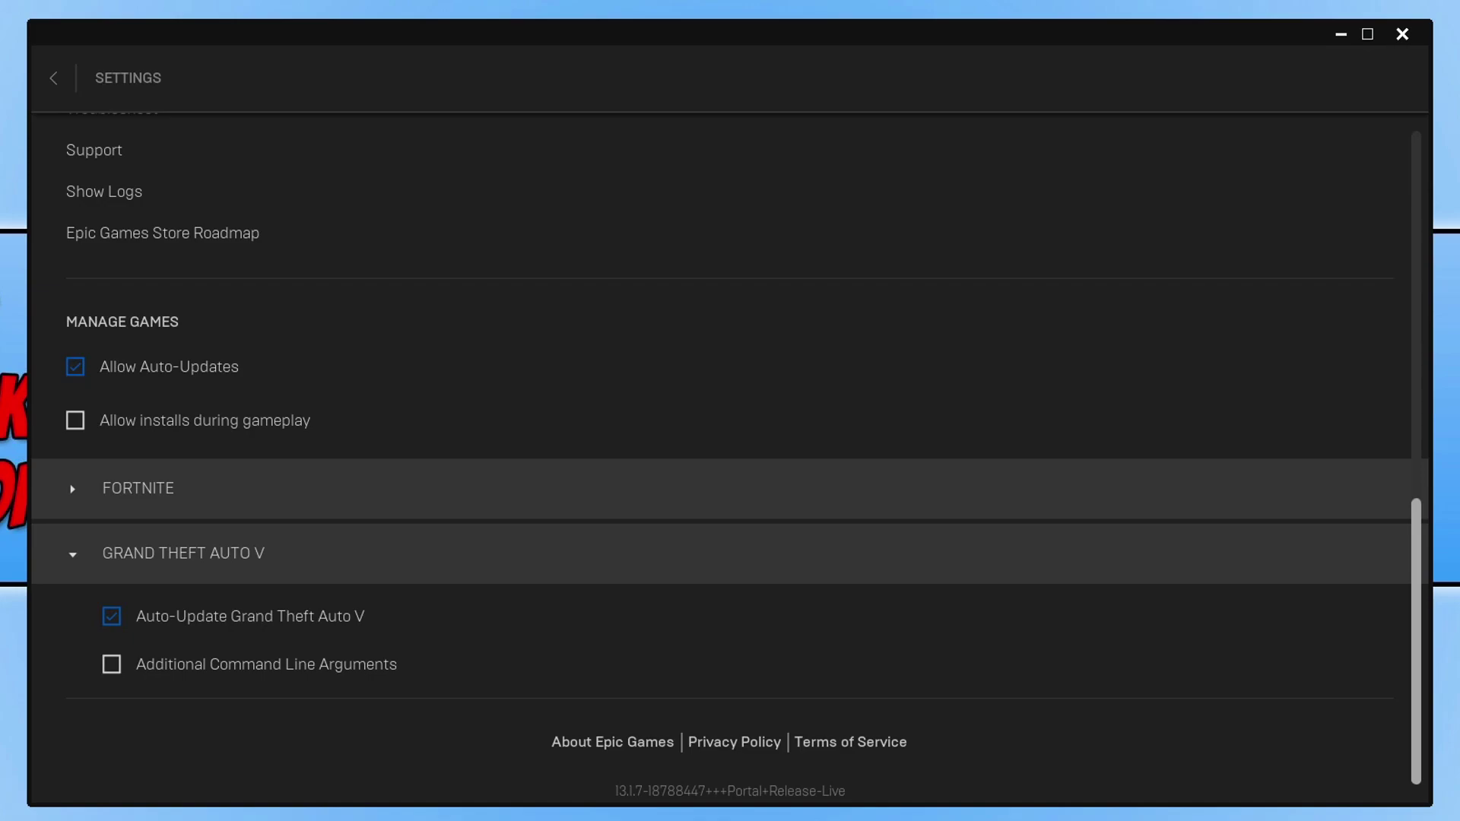
pyautogui.click(283, 666)
pyautogui.scroll(-2, 358, 619)
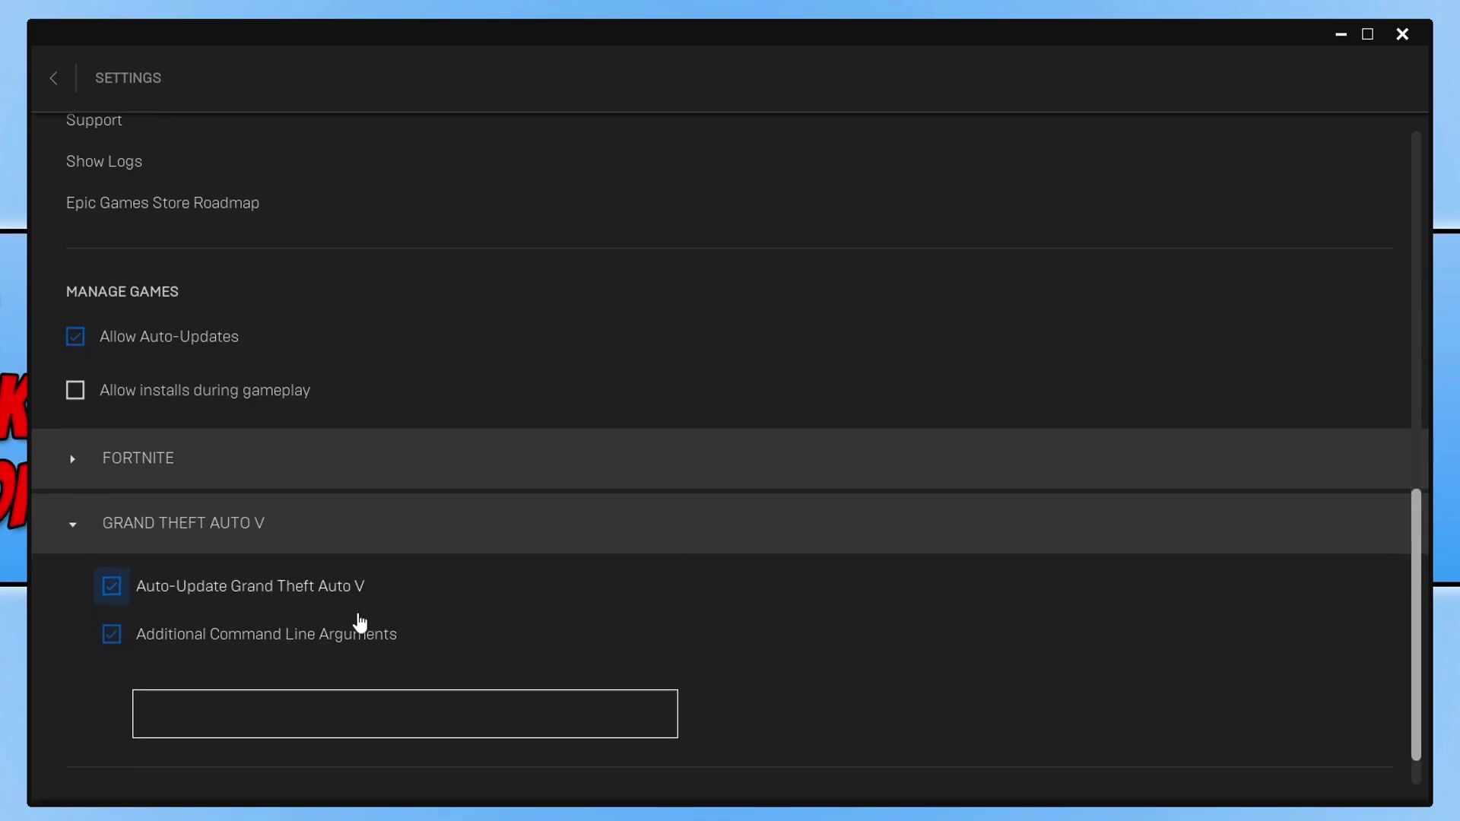
pyautogui.click(147, 673)
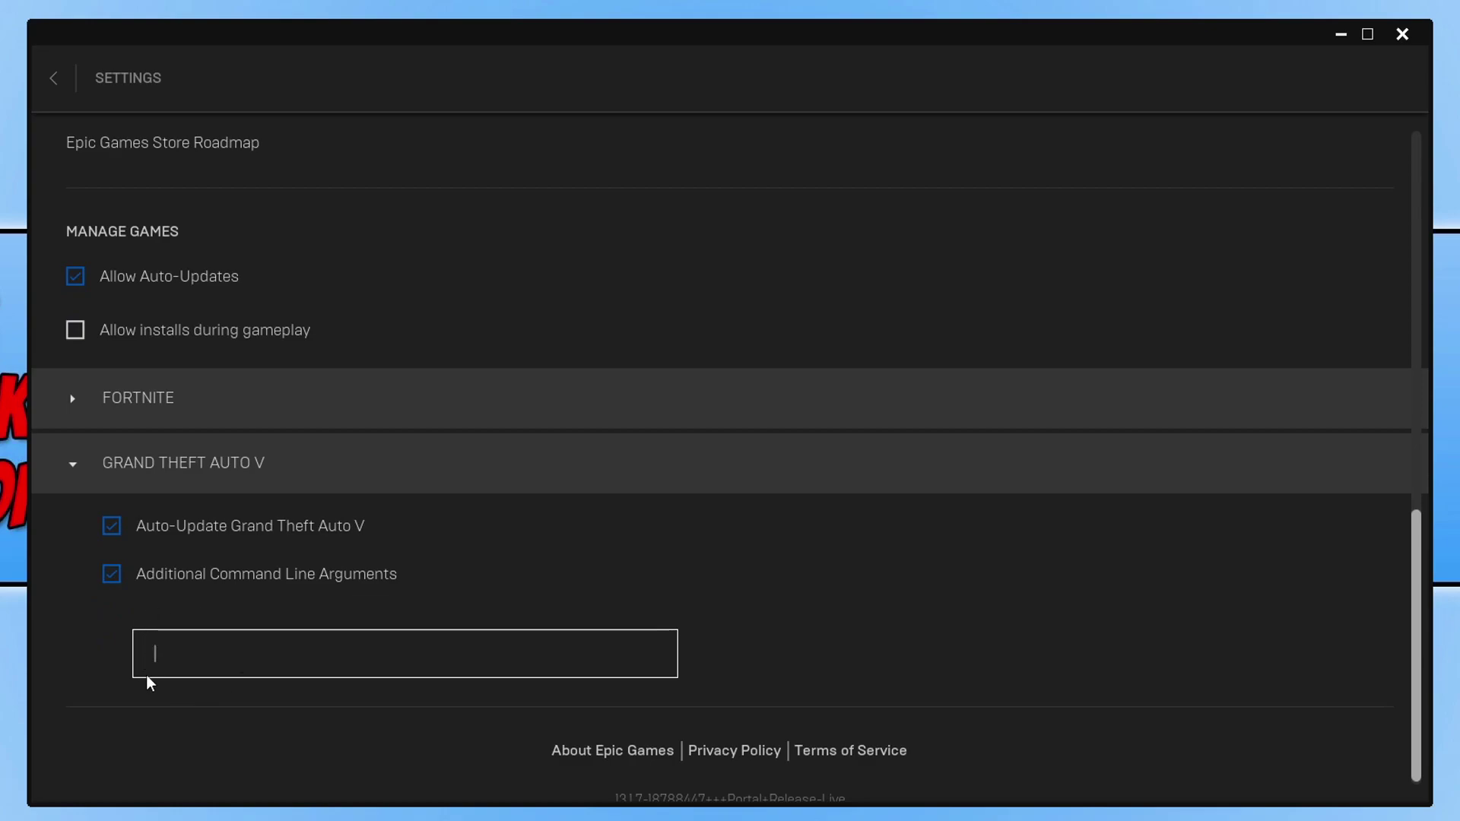
pyautogui.click(114, 577)
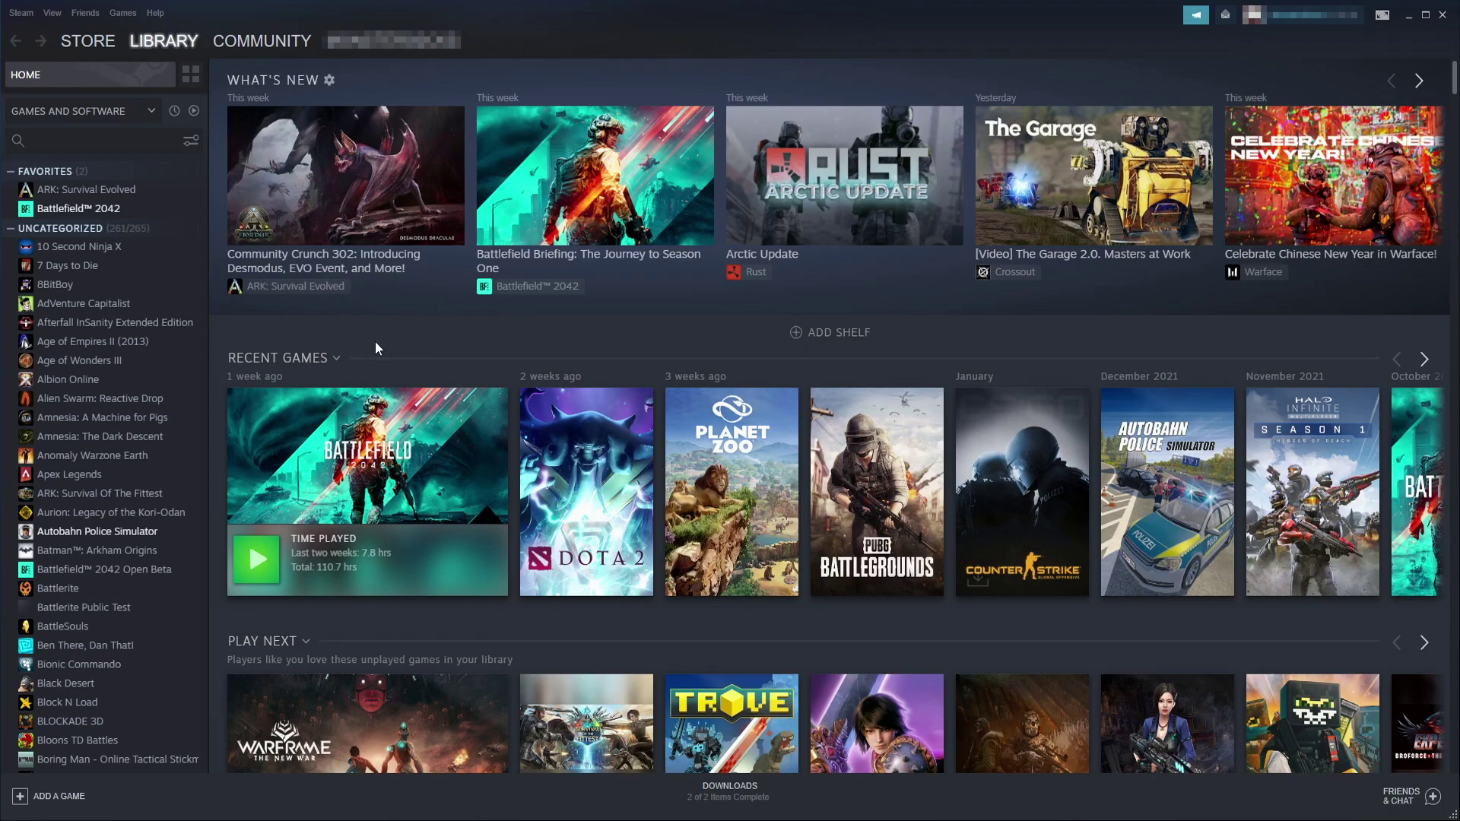
# Step: Open Battlefield 2042's Steam properties and select its Launch Options field
pyautogui.rightClick(97, 214)
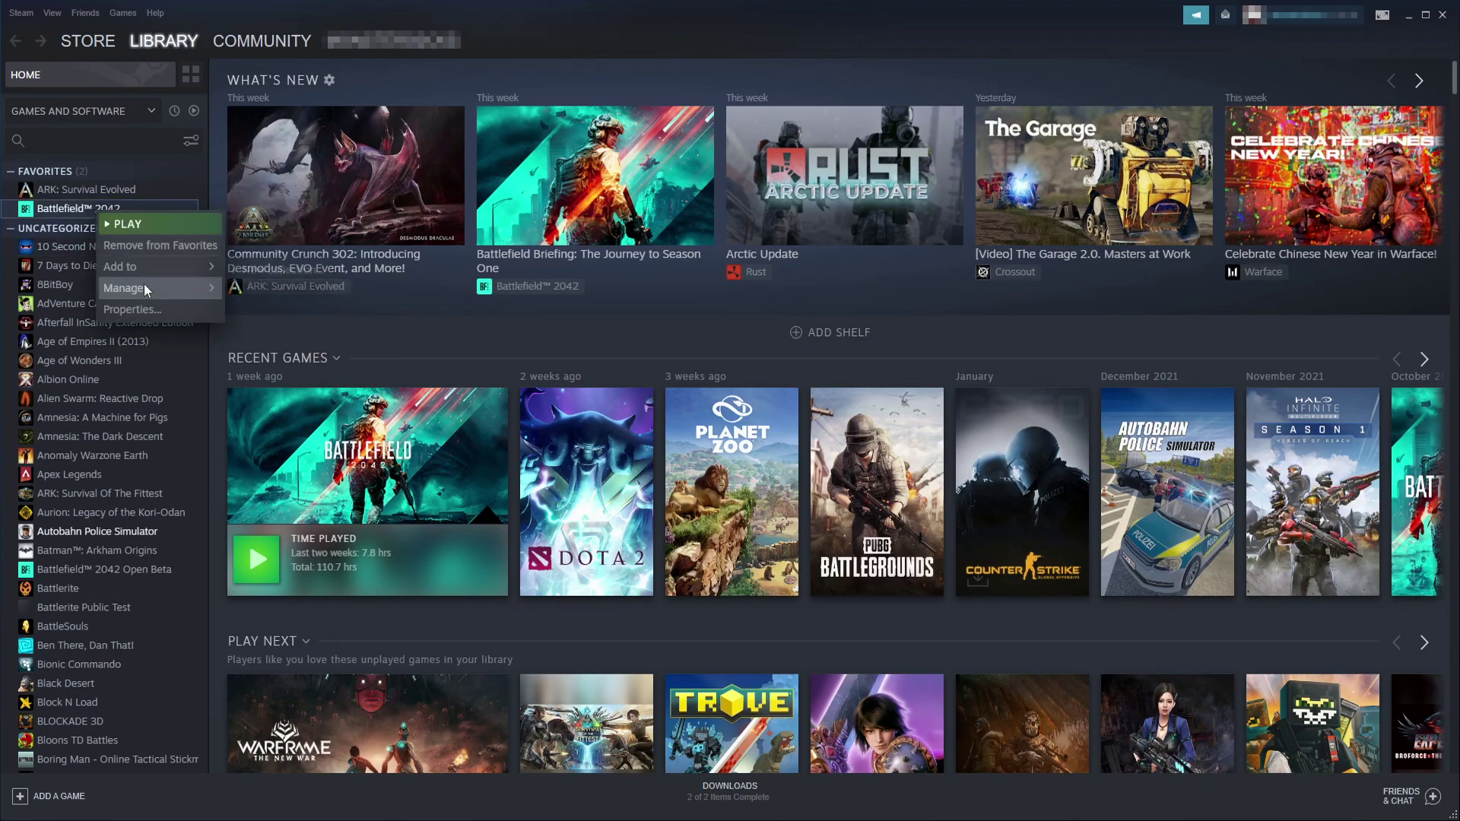
pyautogui.click(152, 310)
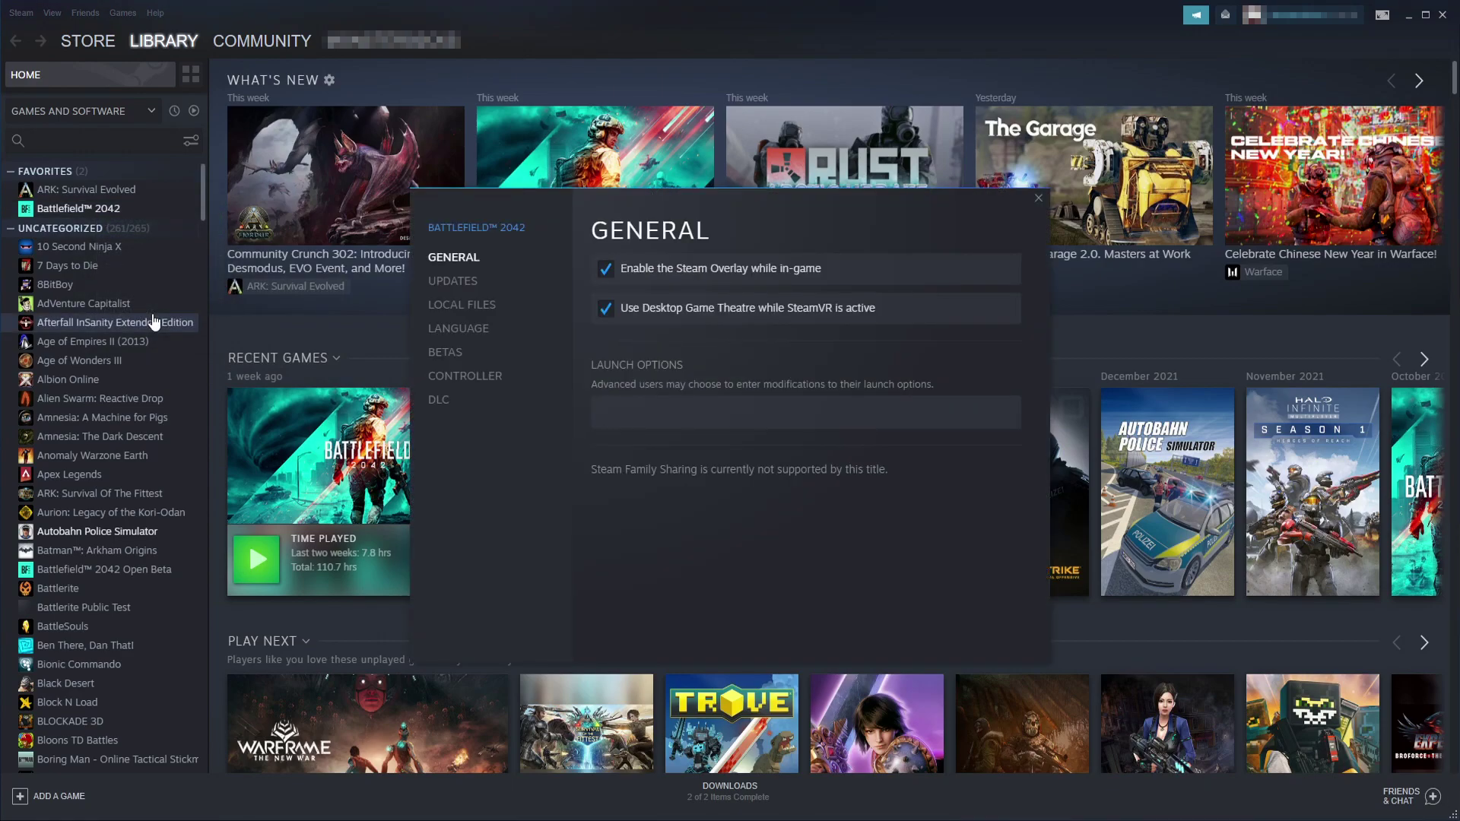
pyautogui.click(781, 420)
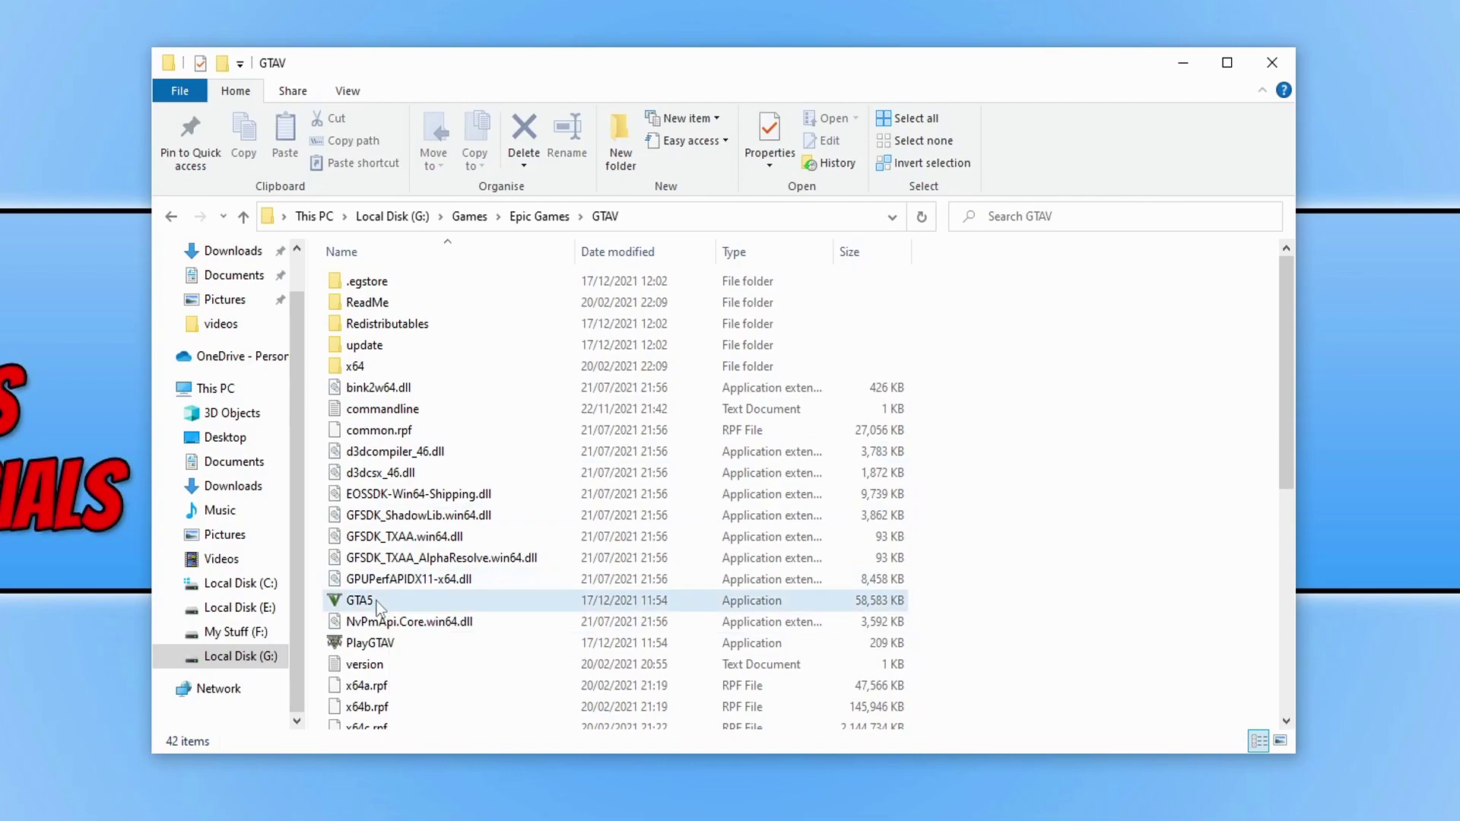
# Step: Set the GTA5 application to run as administrator in its Compatibility settings
pyautogui.click(377, 602)
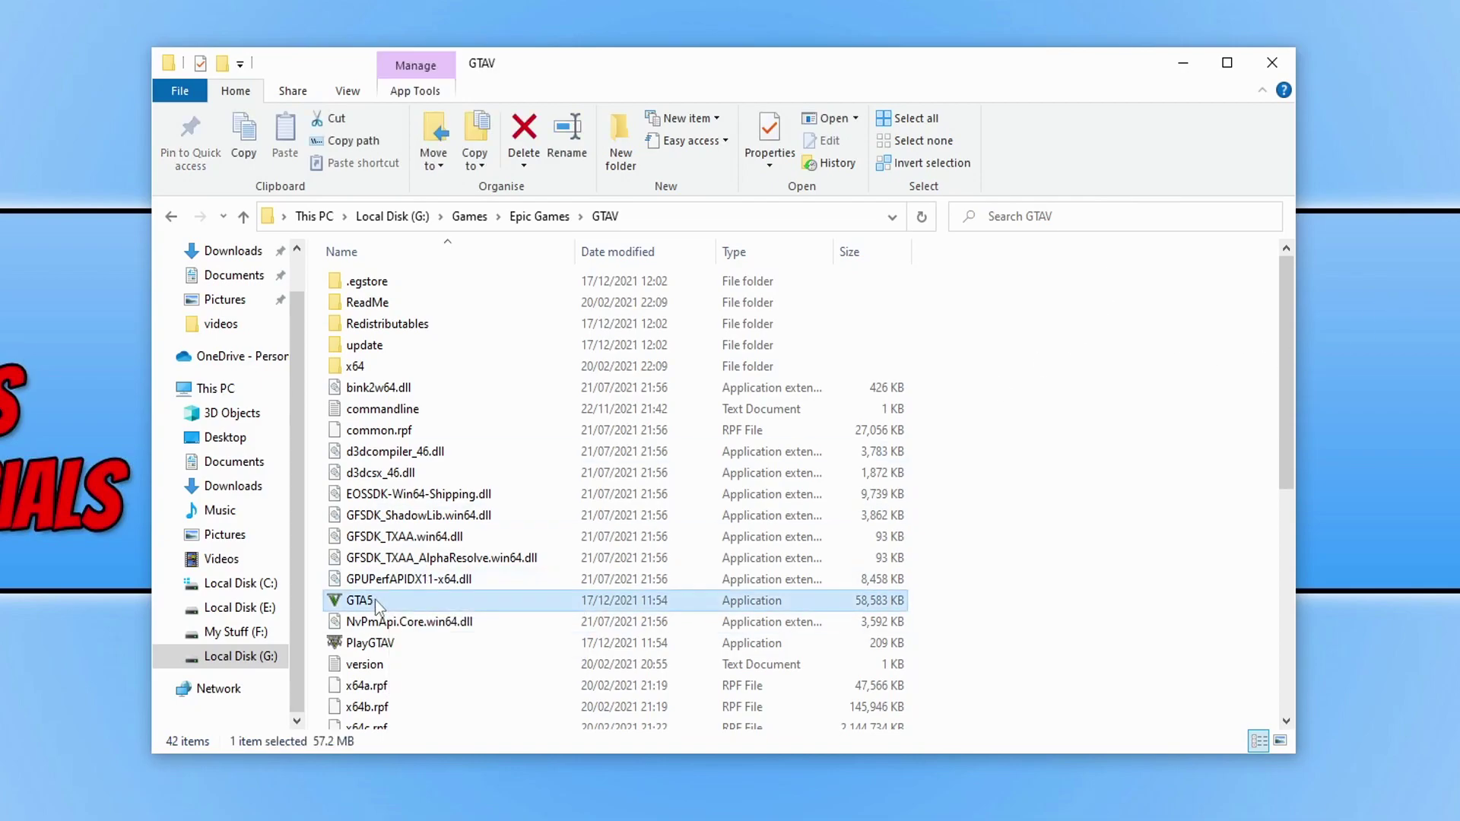
pyautogui.rightClick(377, 602)
pyautogui.click(432, 590)
pyautogui.moveTo(608, 398); pyautogui.dragTo(723, 173)
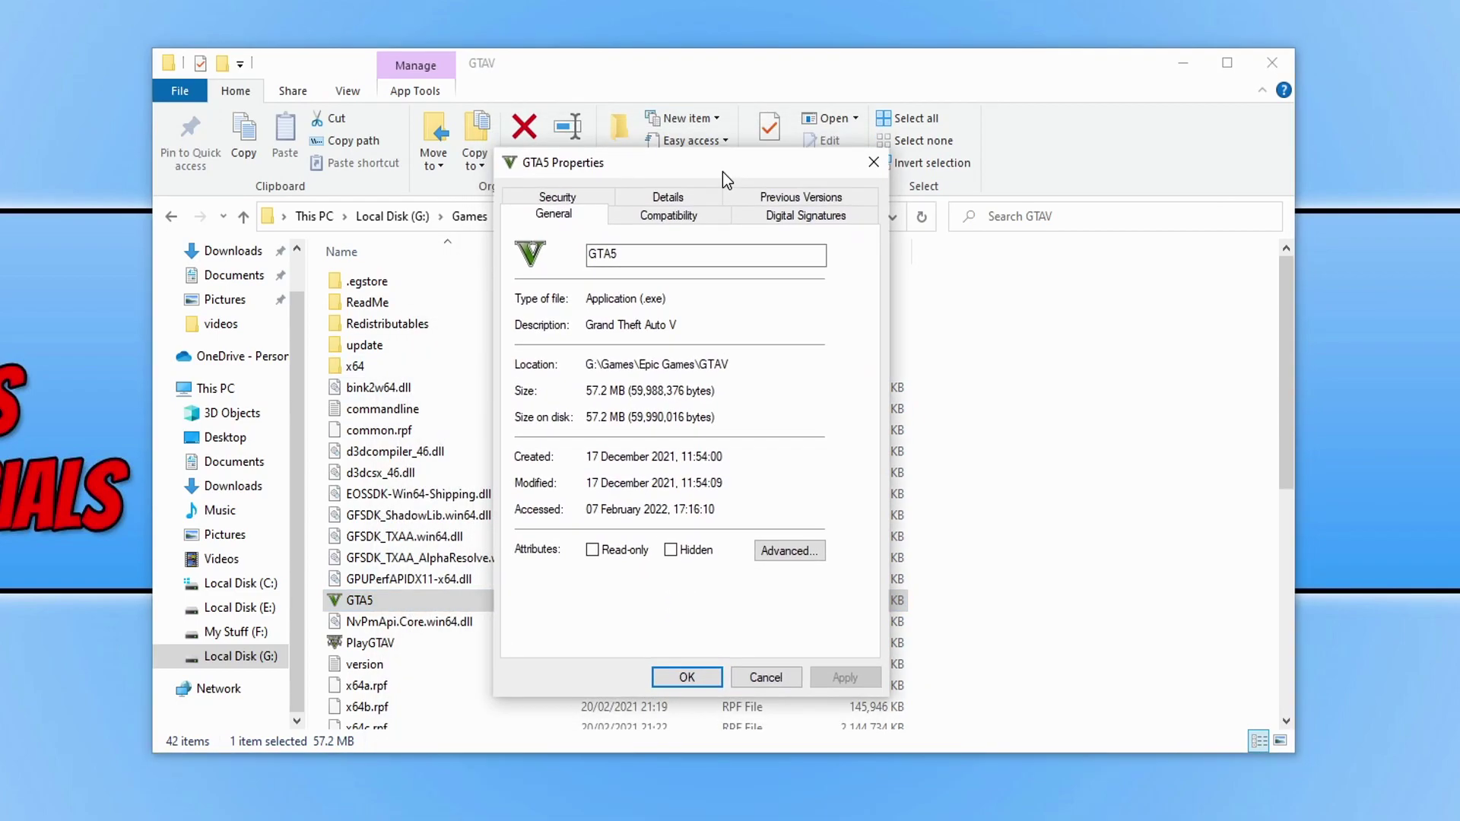
pyautogui.click(690, 216)
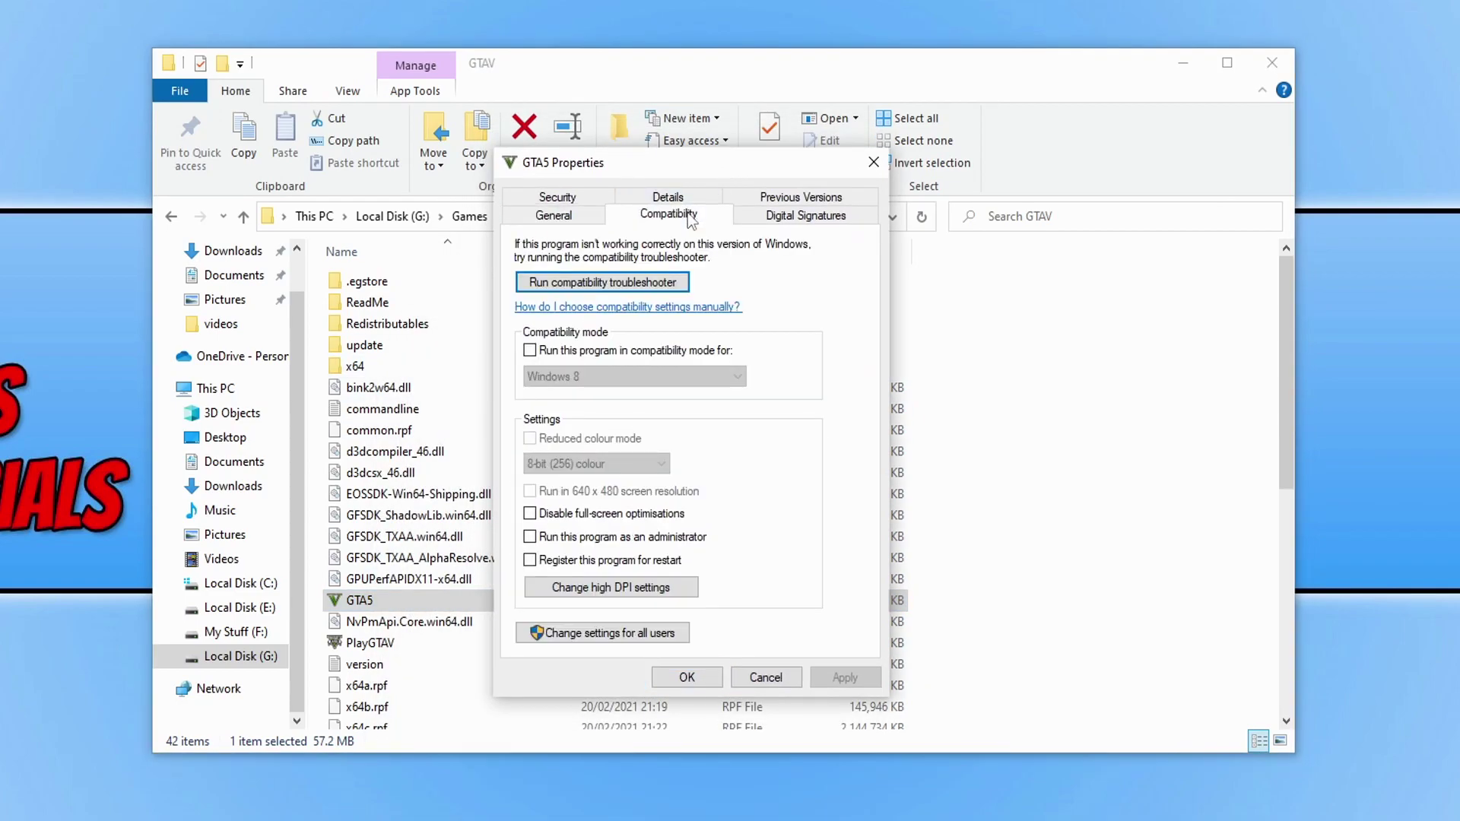
pyautogui.click(683, 539)
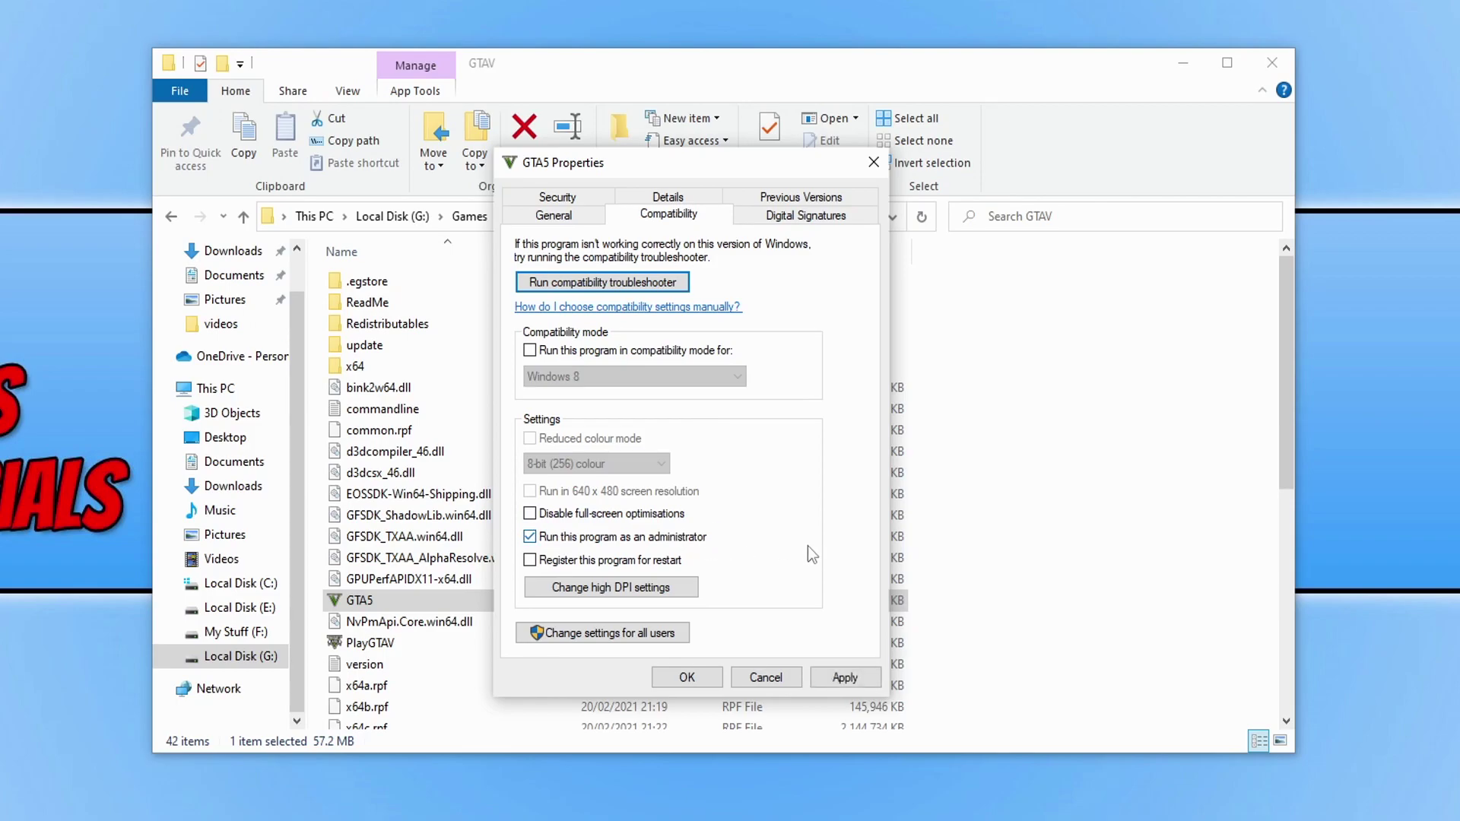
pyautogui.click(871, 683)
pyautogui.click(688, 678)
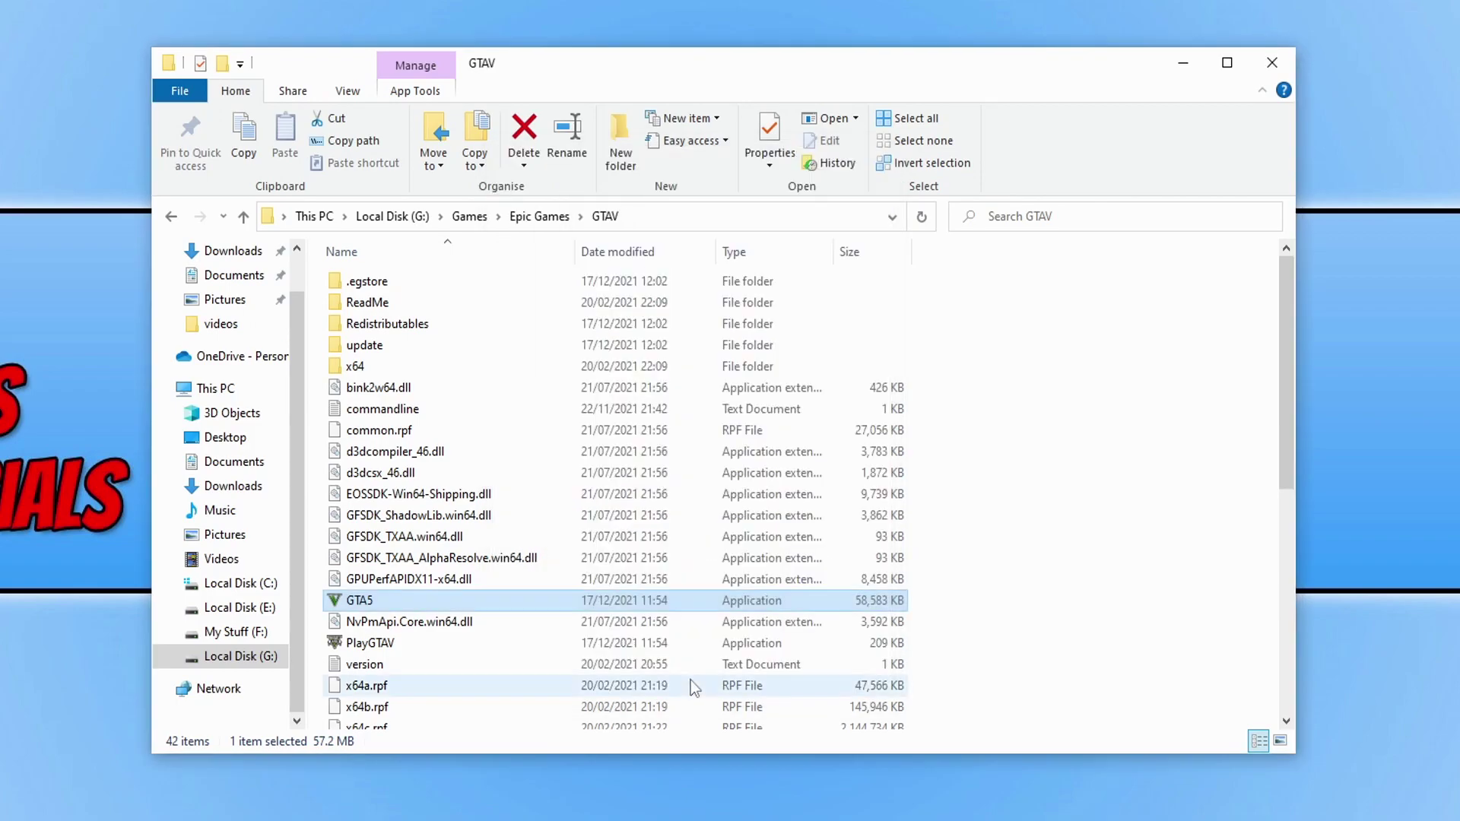
# Step: Set PlayGTAV to run as administrator in its Compatibility settings
pyautogui.rightClick(375, 646)
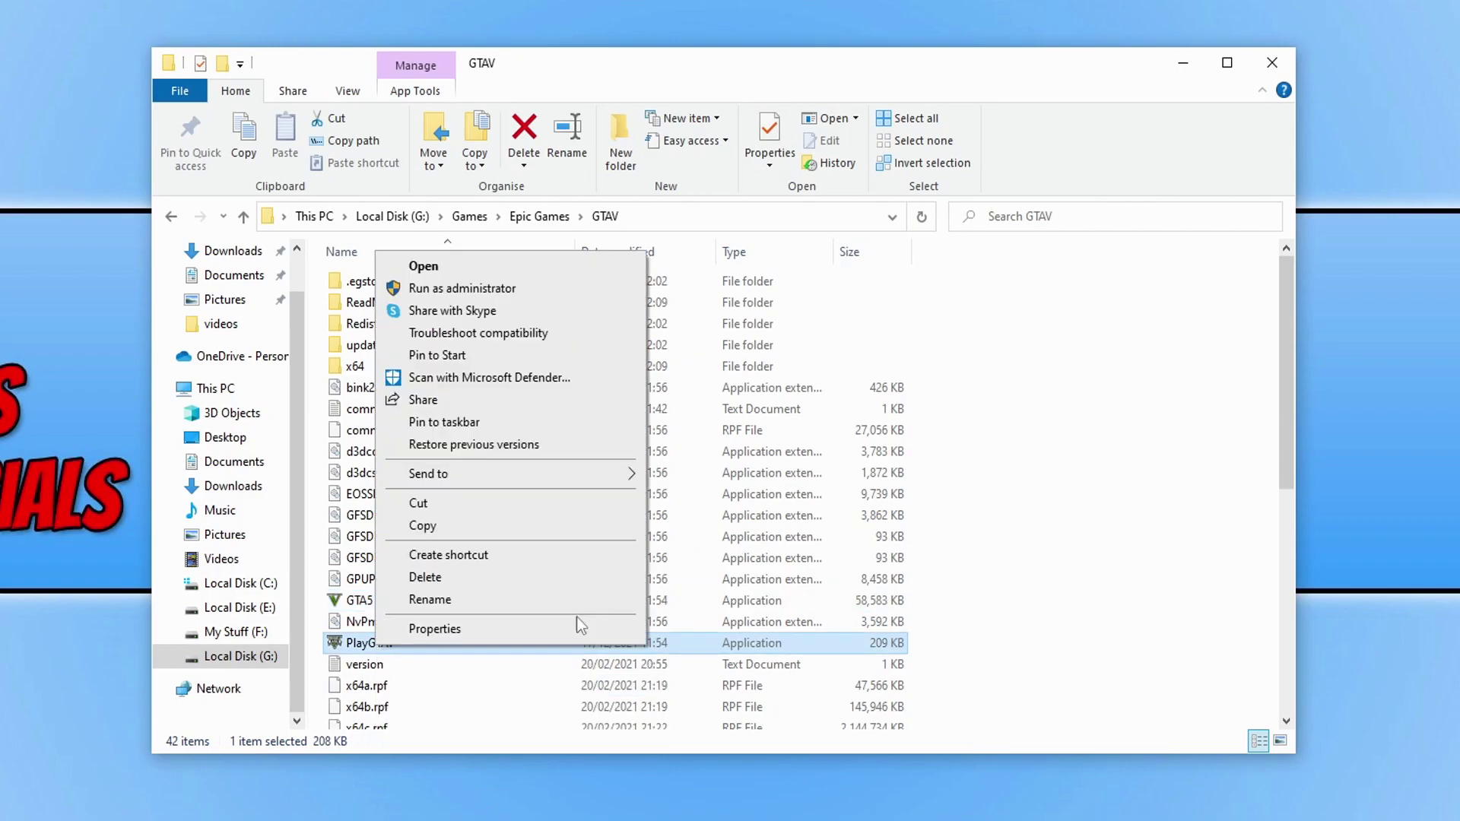
pyautogui.click(453, 629)
pyautogui.click(612, 207)
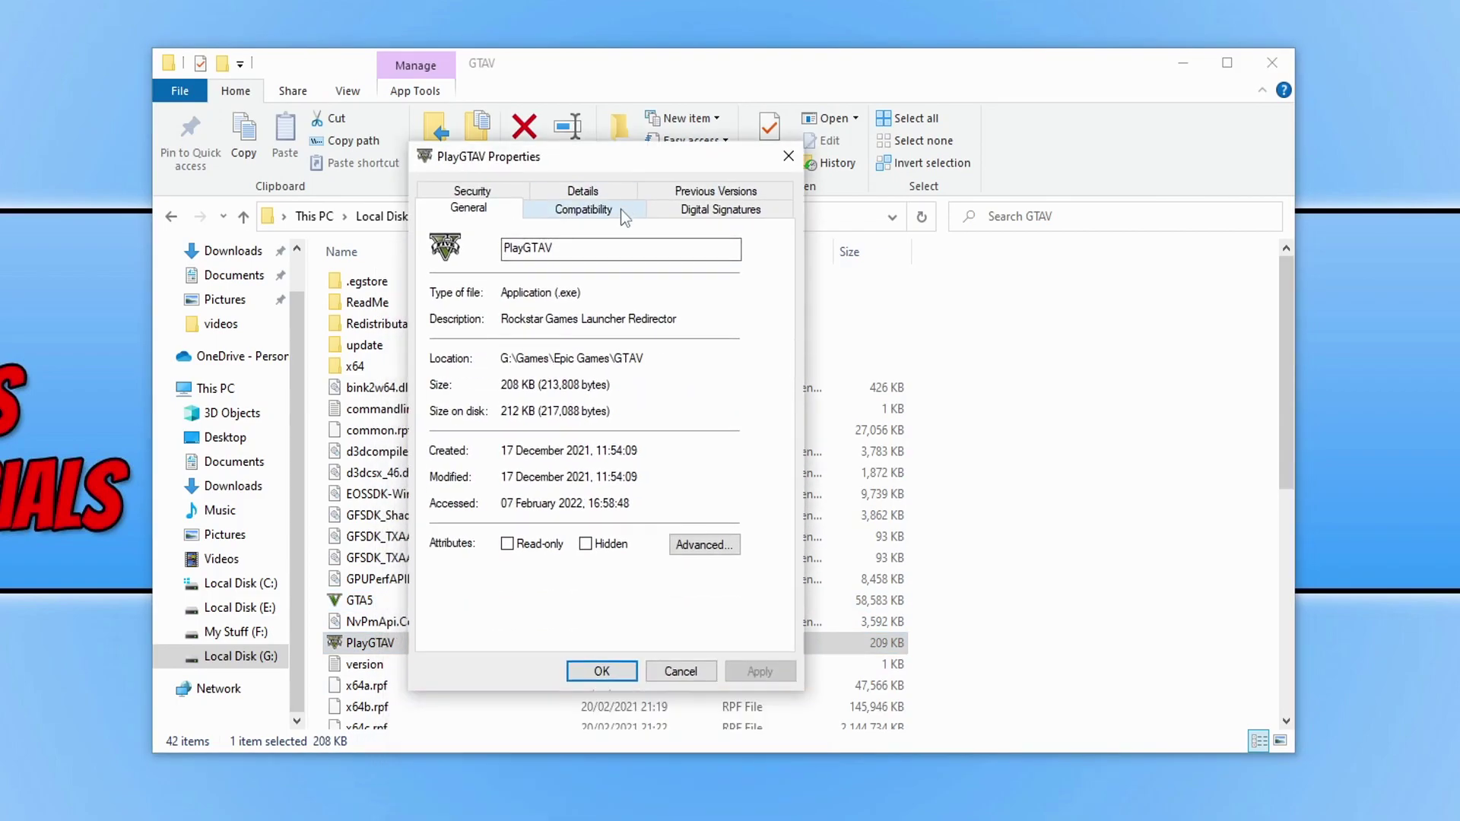
pyautogui.click(580, 530)
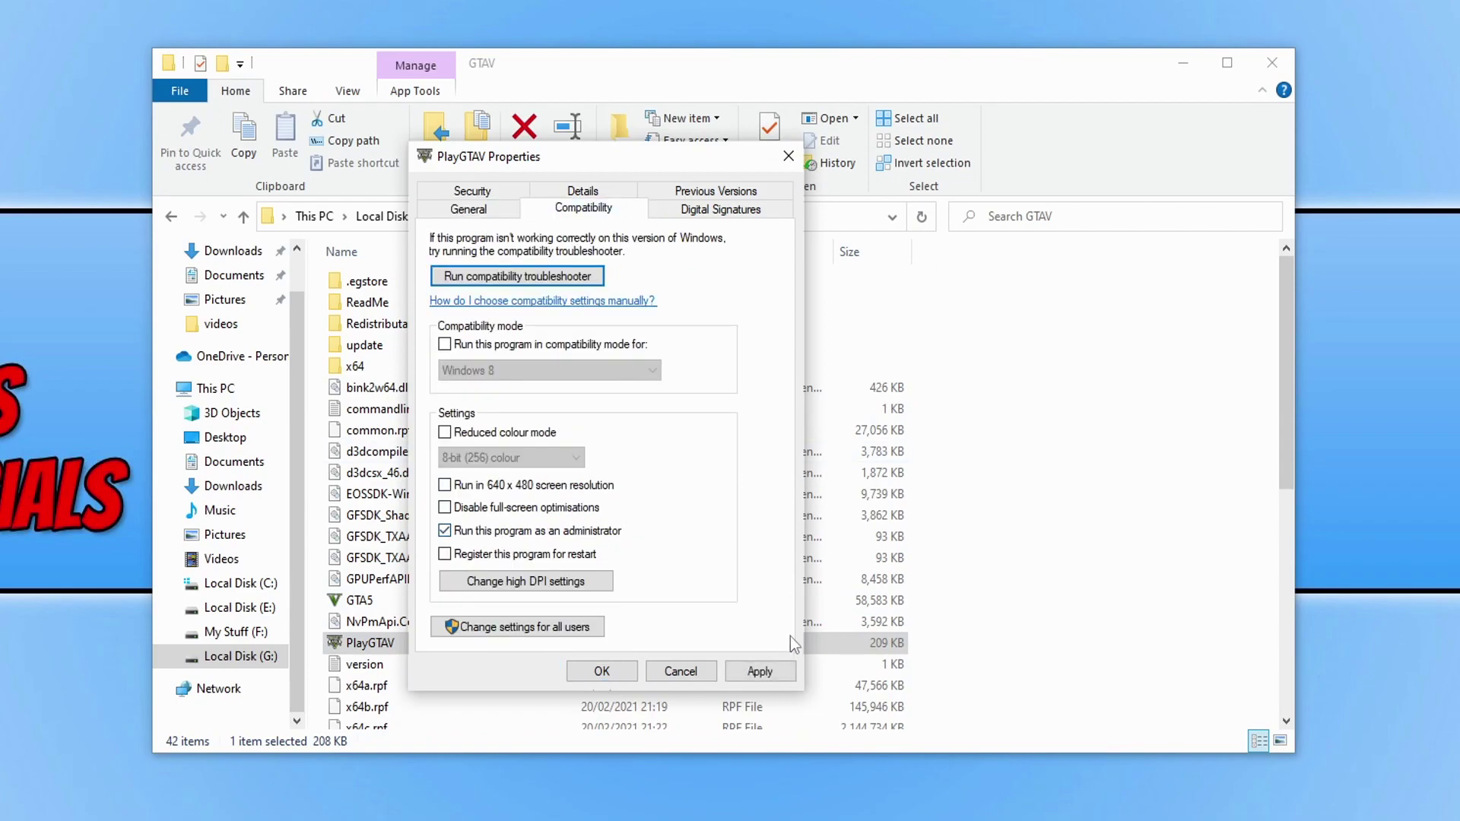
pyautogui.click(625, 672)
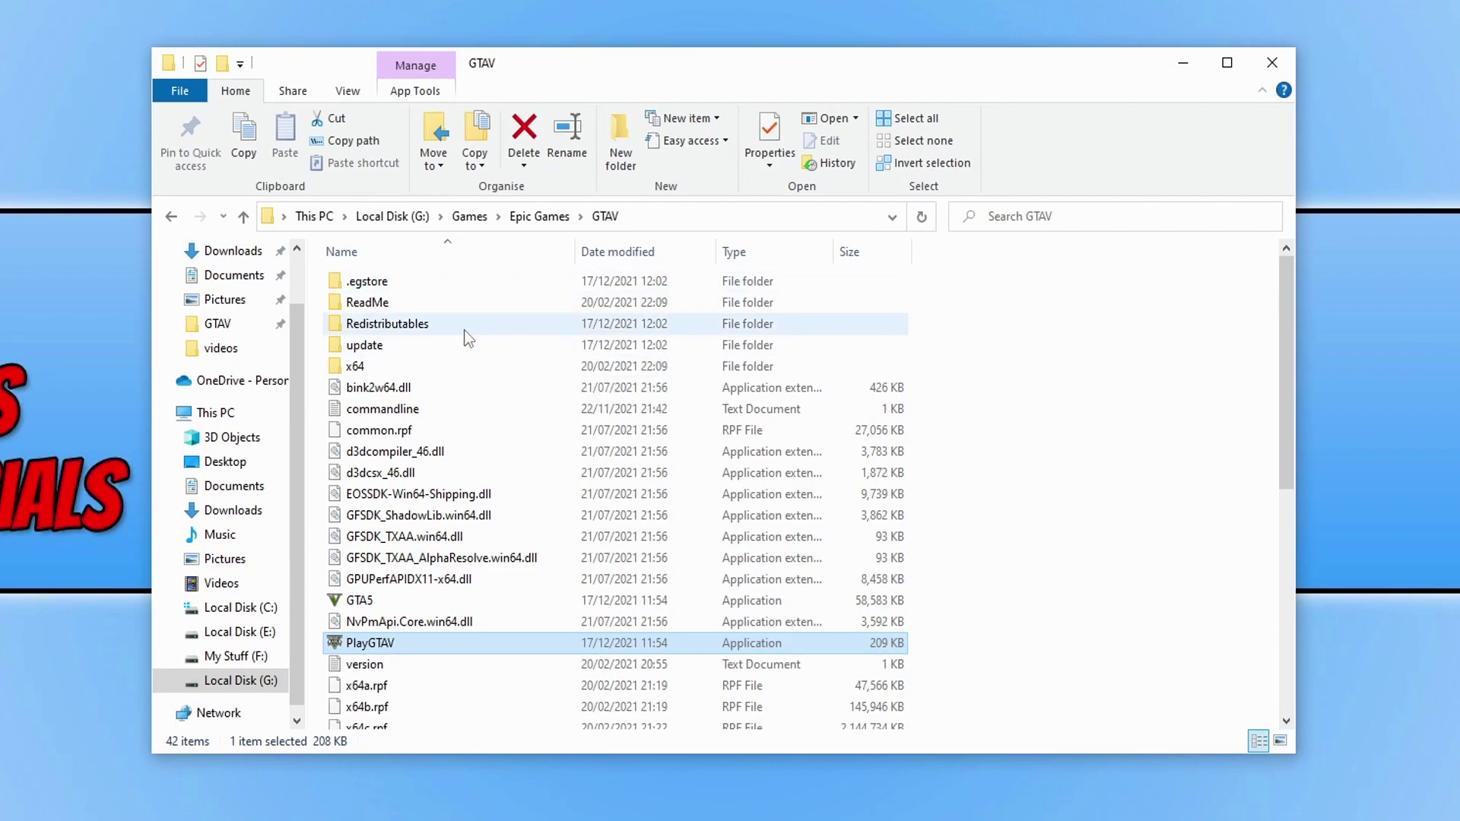
# Step: Run the Rockstar-Games-Launcher installer from Redistributables with English and the default install location
pyautogui.doubleClick(445, 329)
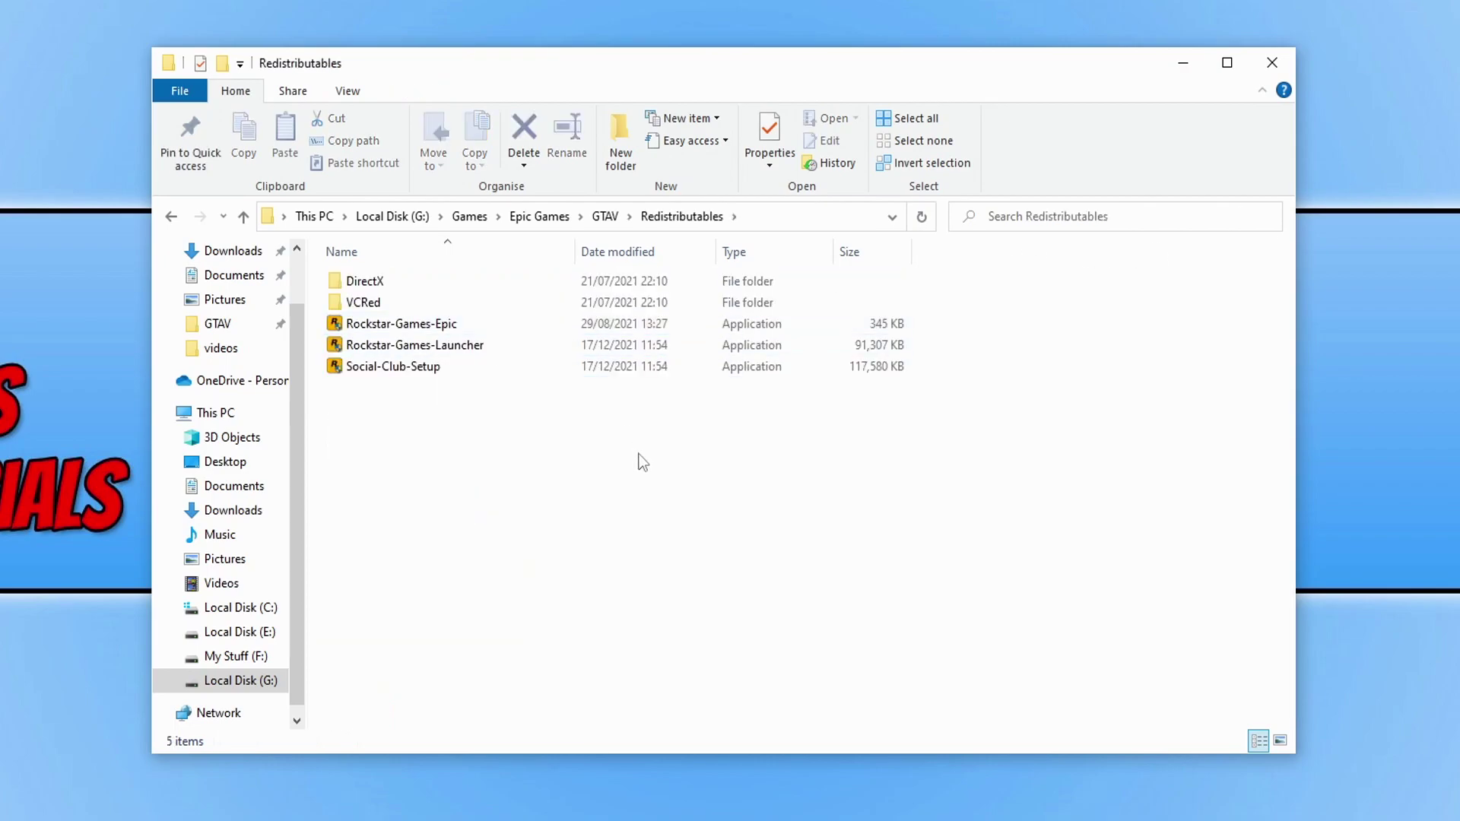
pyautogui.doubleClick(456, 348)
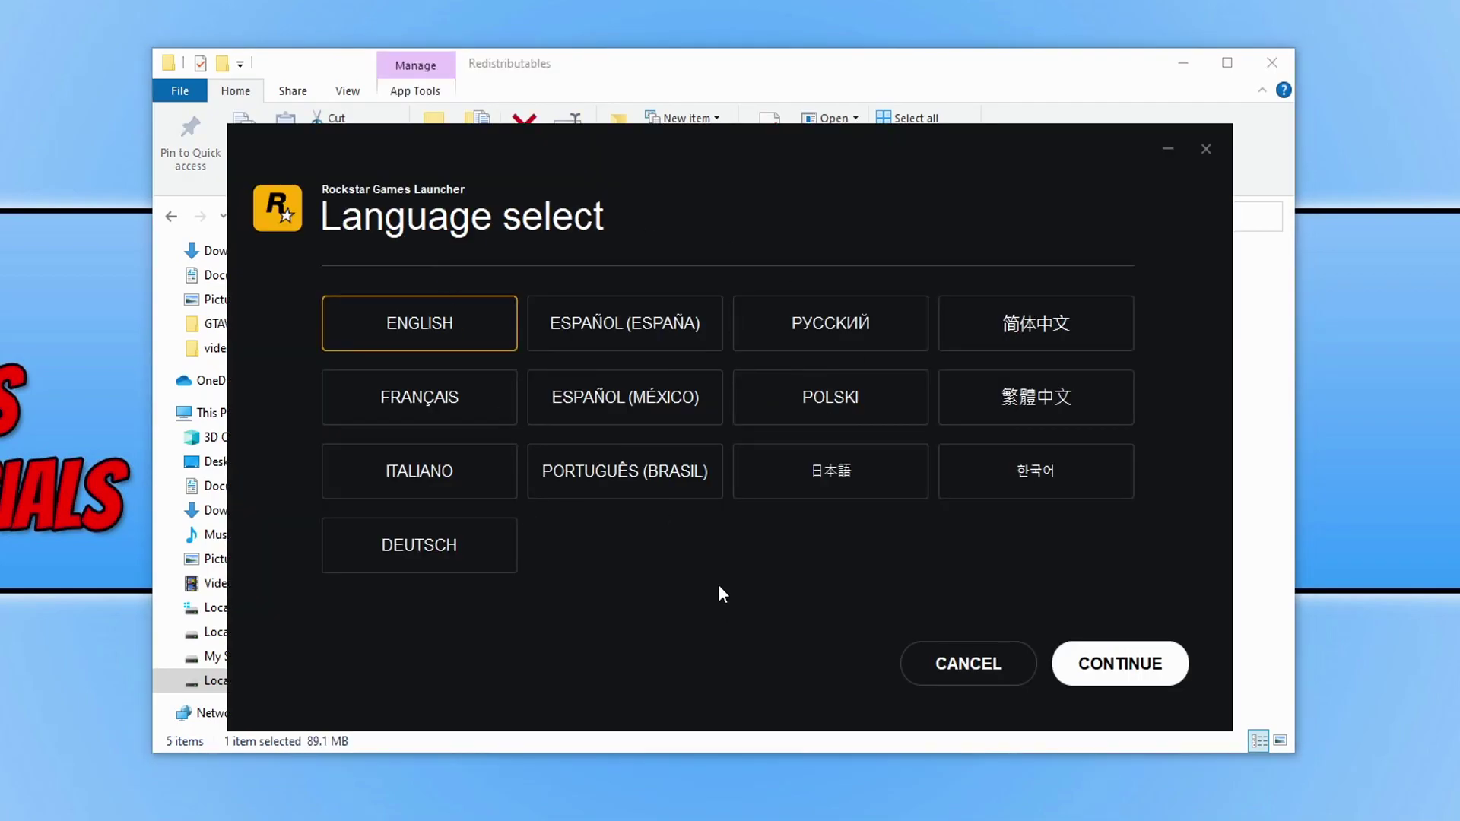
pyautogui.click(1124, 672)
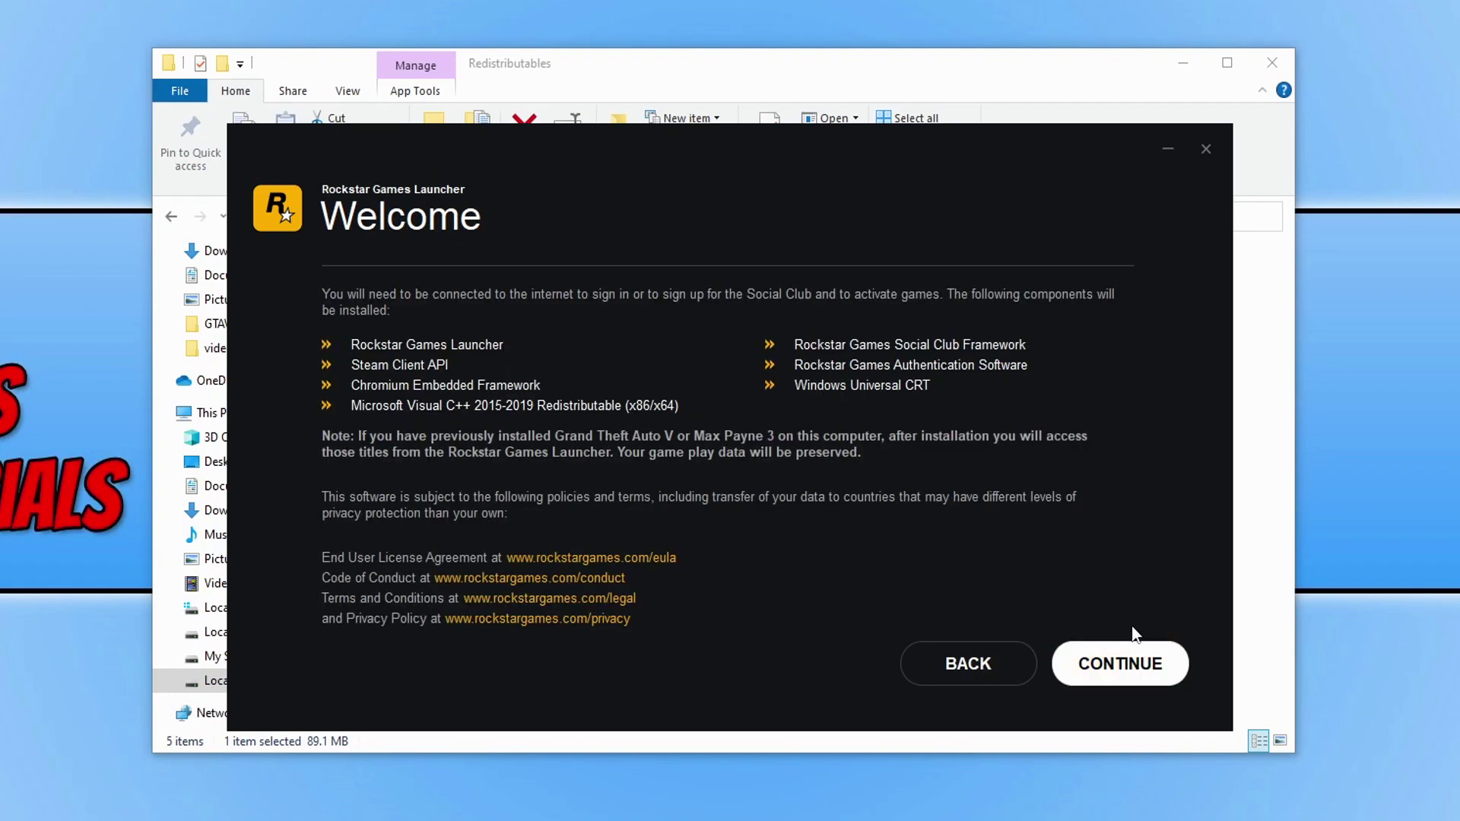
pyautogui.click(1138, 675)
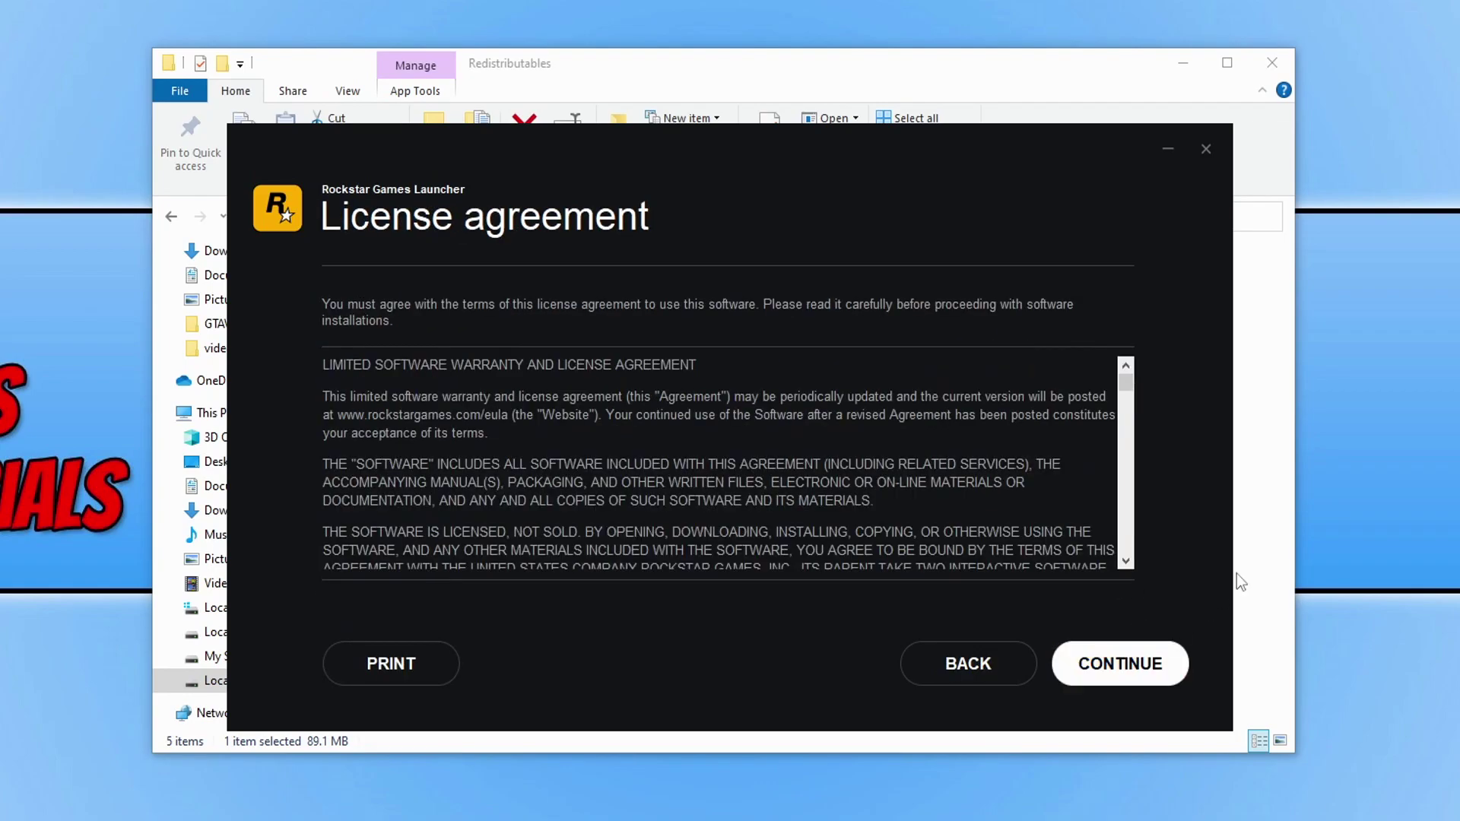
pyautogui.click(1153, 664)
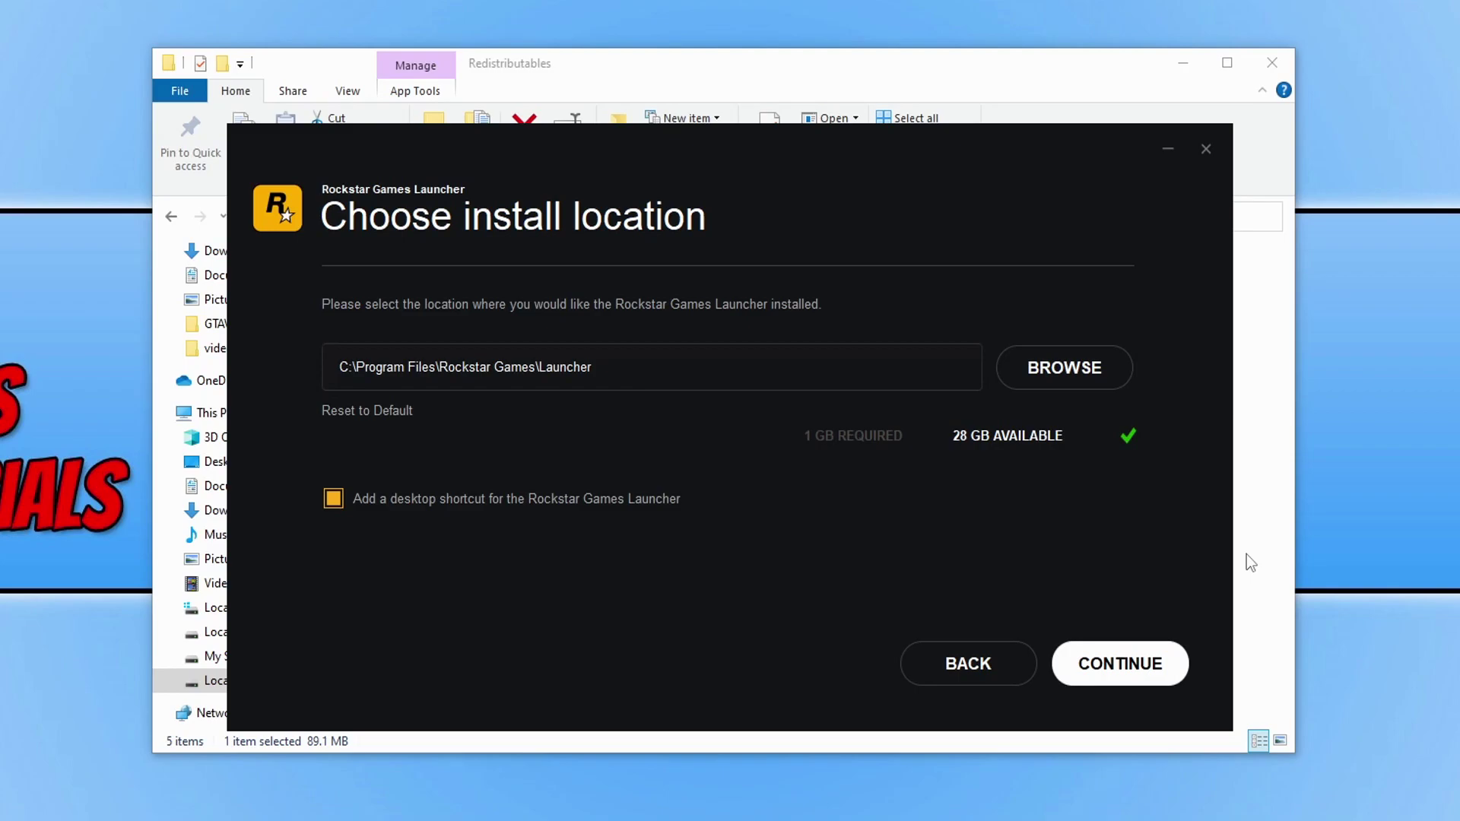
pyautogui.click(1115, 667)
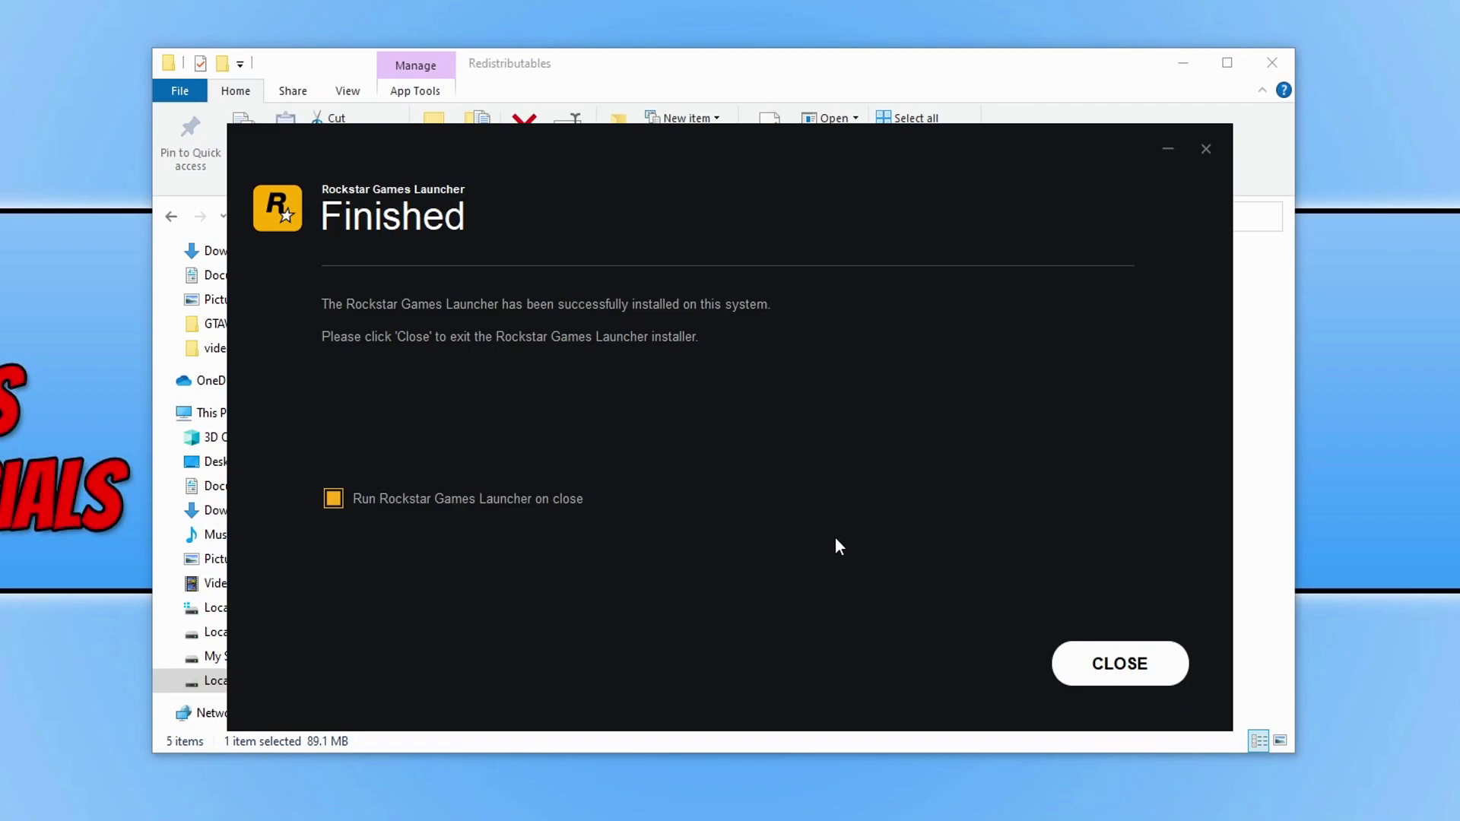
pyautogui.click(1142, 669)
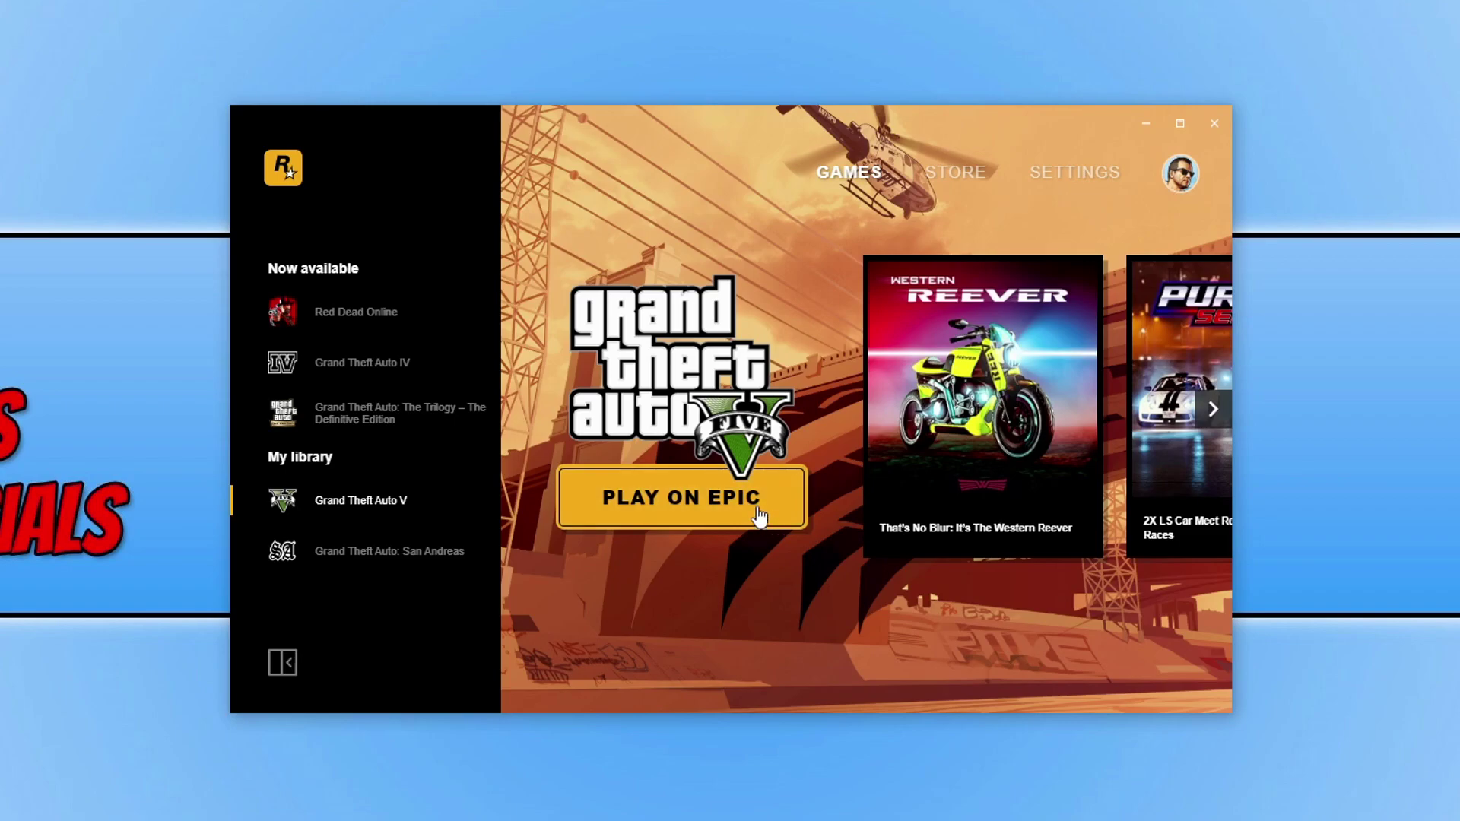
# Step: Review the Rockstar Games Launcher's General settings, then return to the Games page
pyautogui.click(1113, 181)
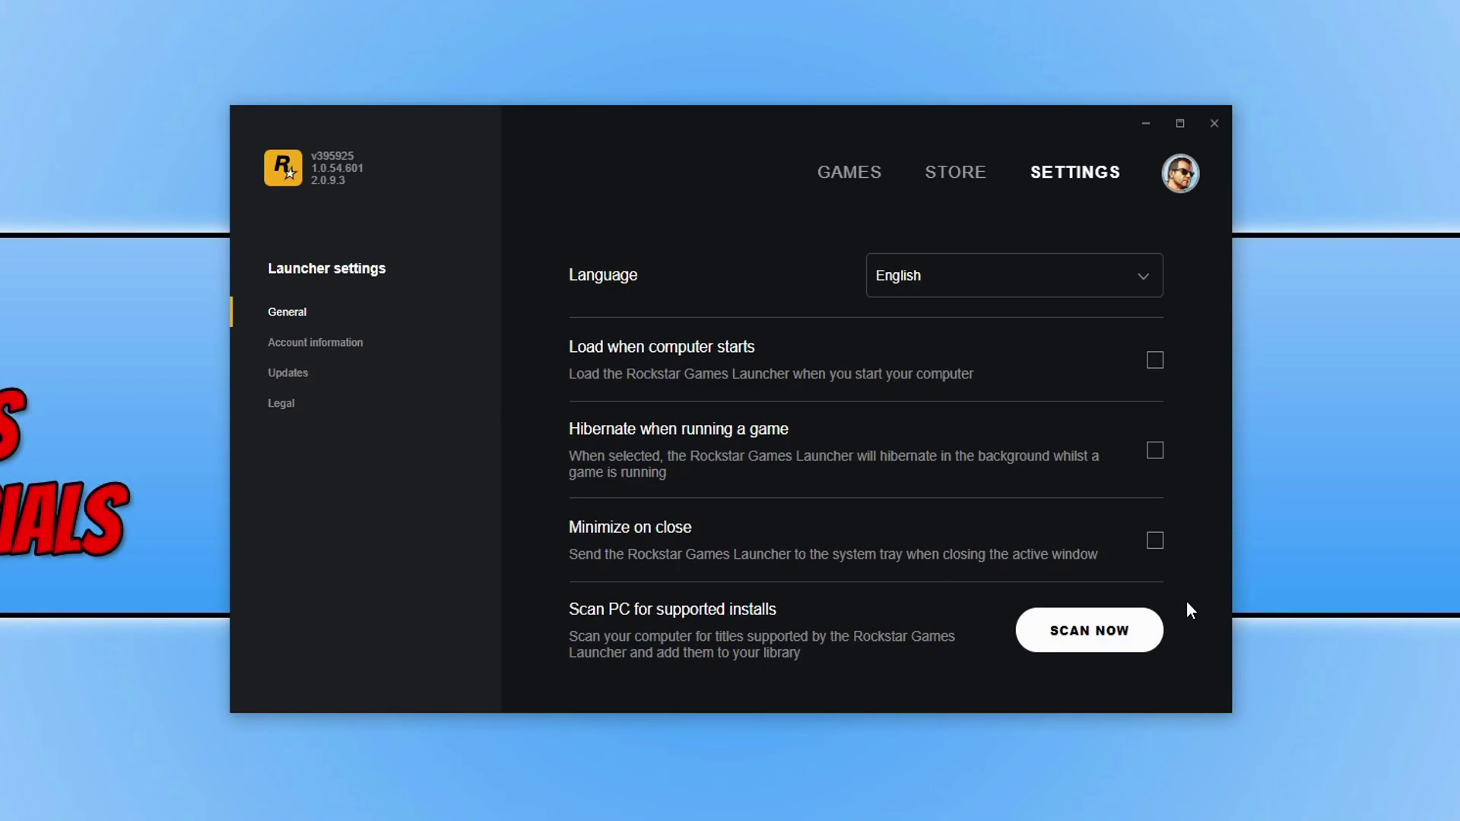
pyautogui.click(845, 175)
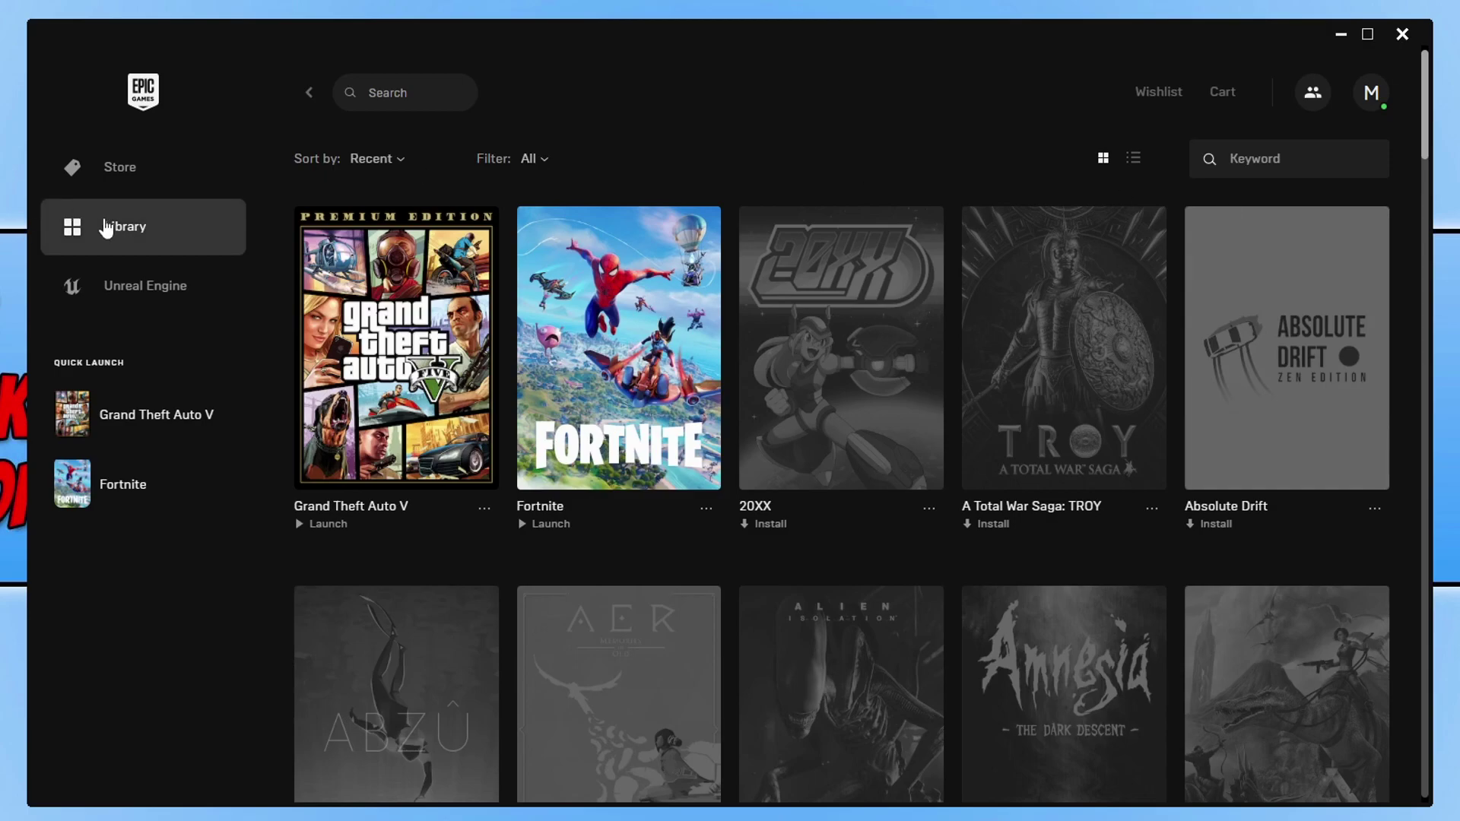
# Step: Choose Verify from Grand Theft Auto V's '...' menu in the Epic library
pyautogui.click(485, 509)
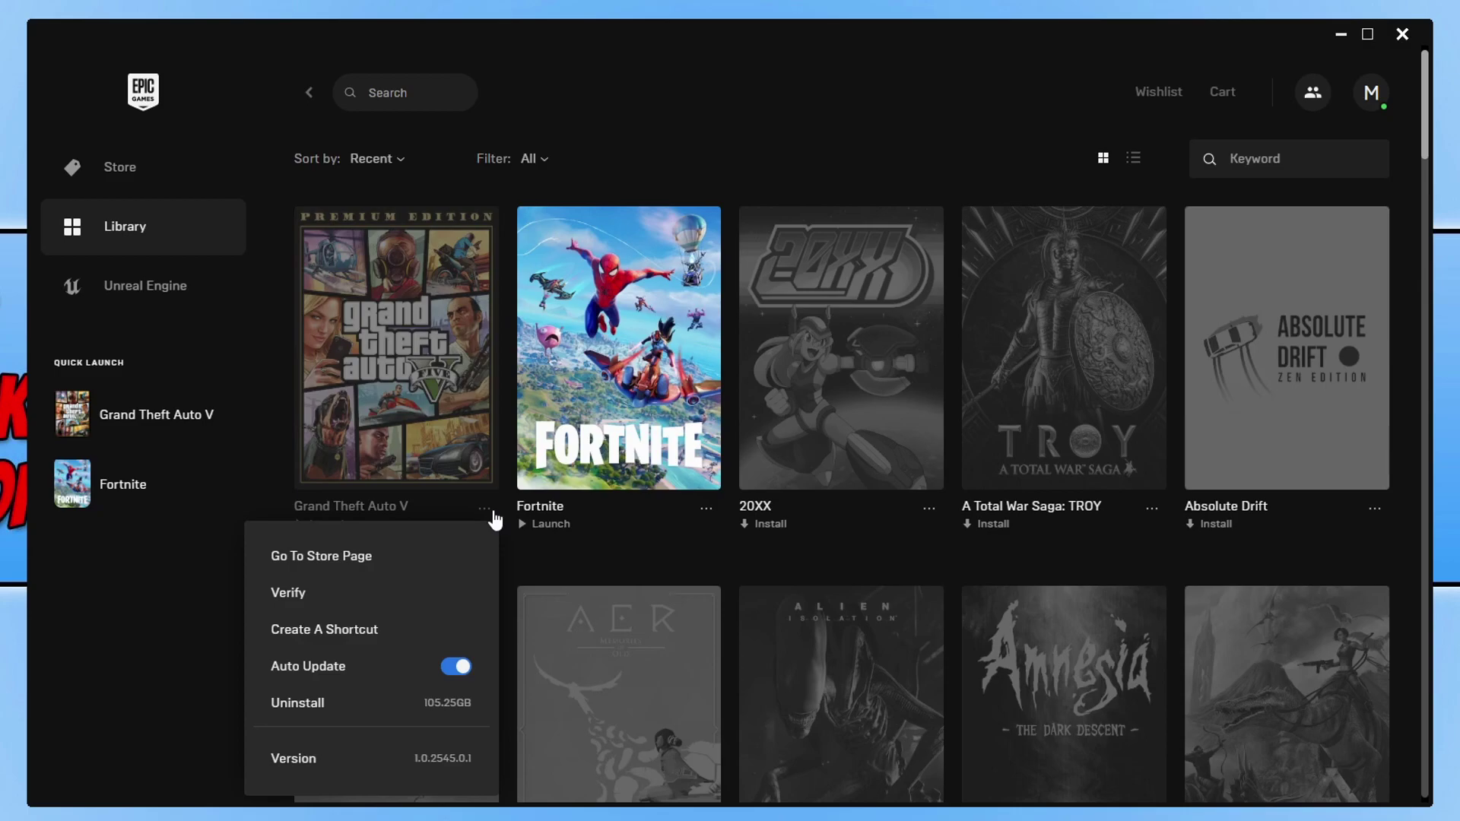
pyautogui.click(290, 594)
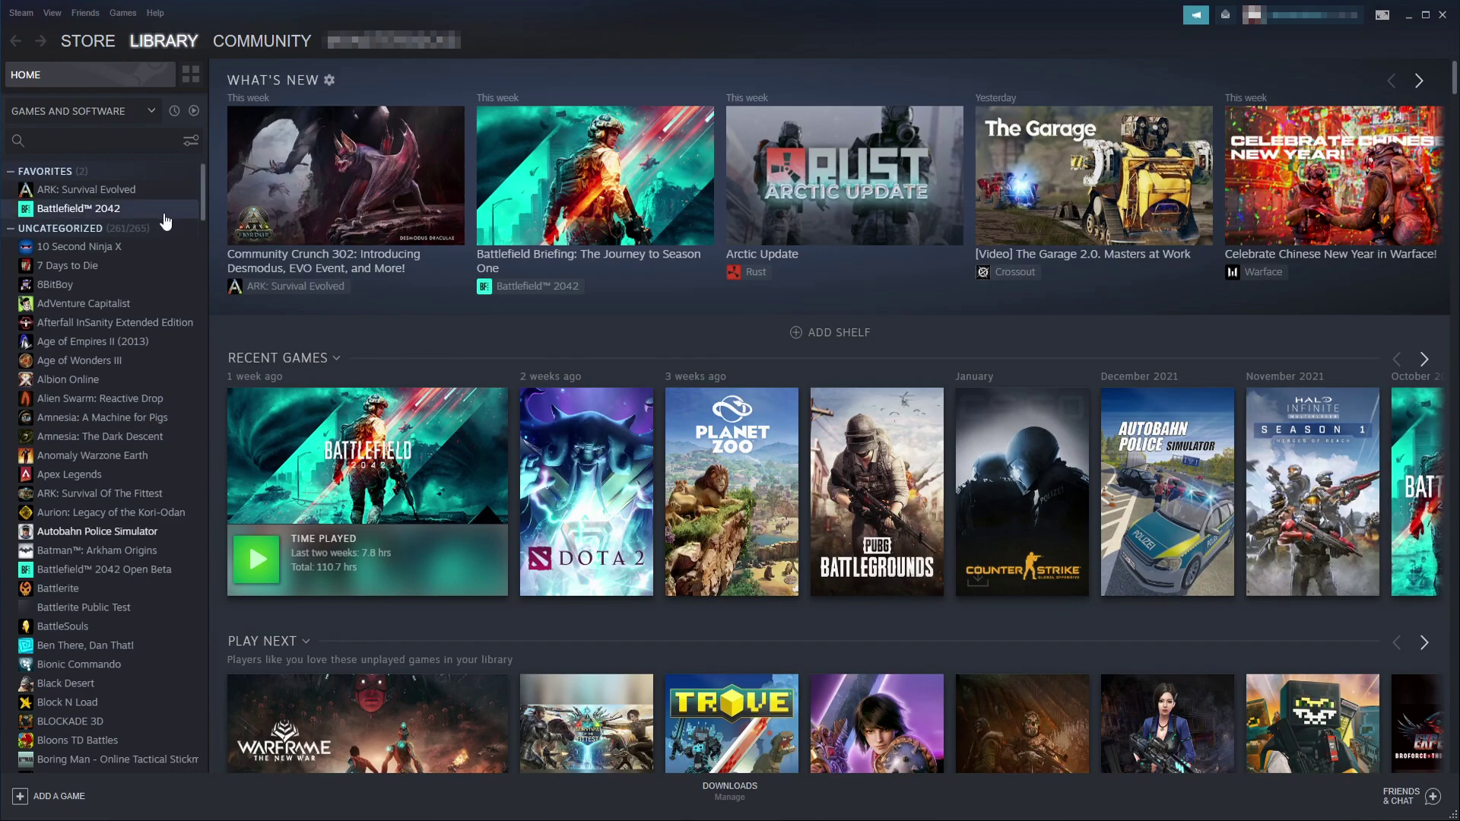
# Step: Run Verify integrity of game files from Battlefield 2042's Local Files properties
pyautogui.rightClick(112, 213)
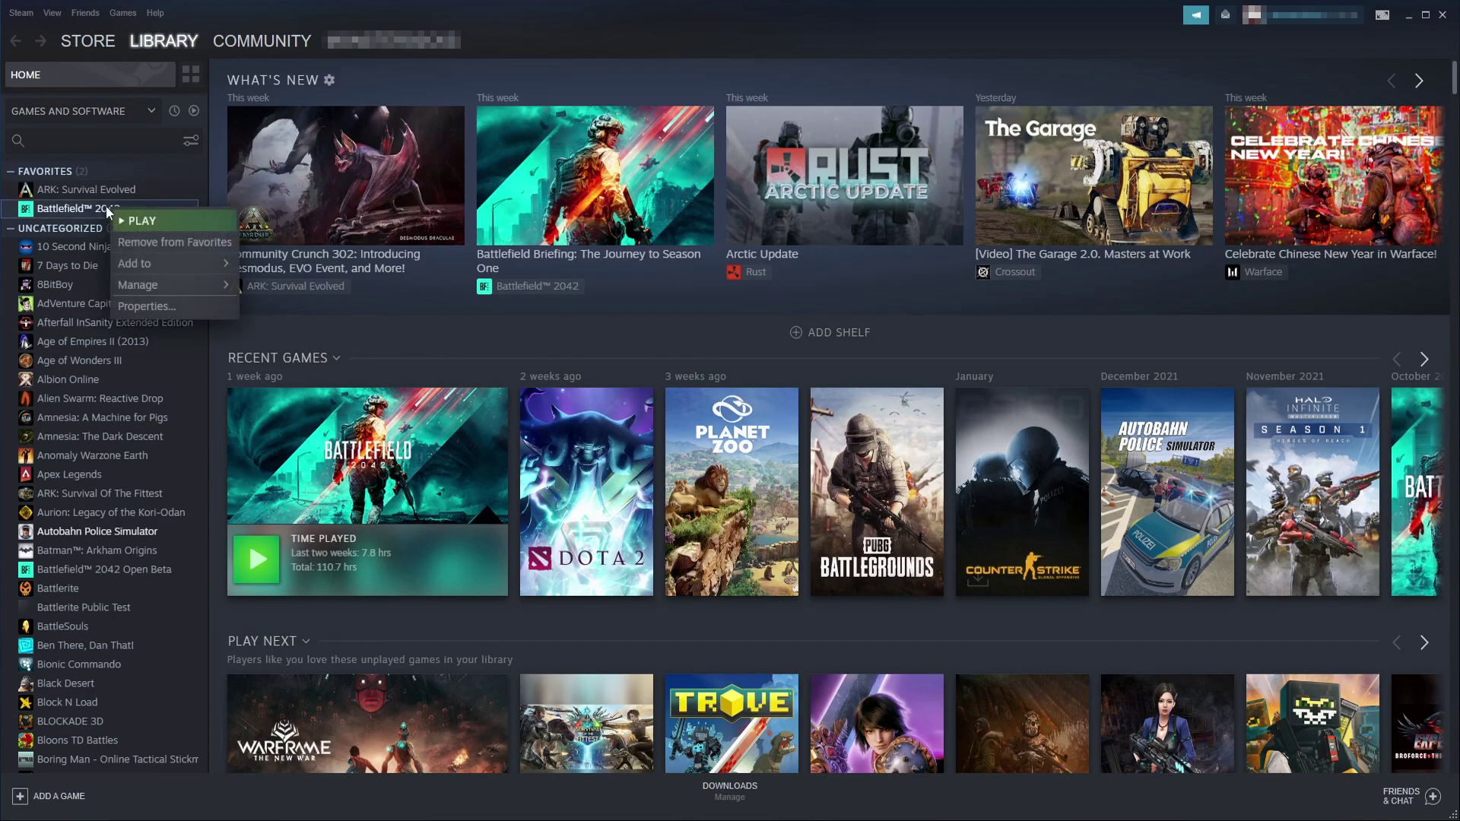
pyautogui.click(153, 308)
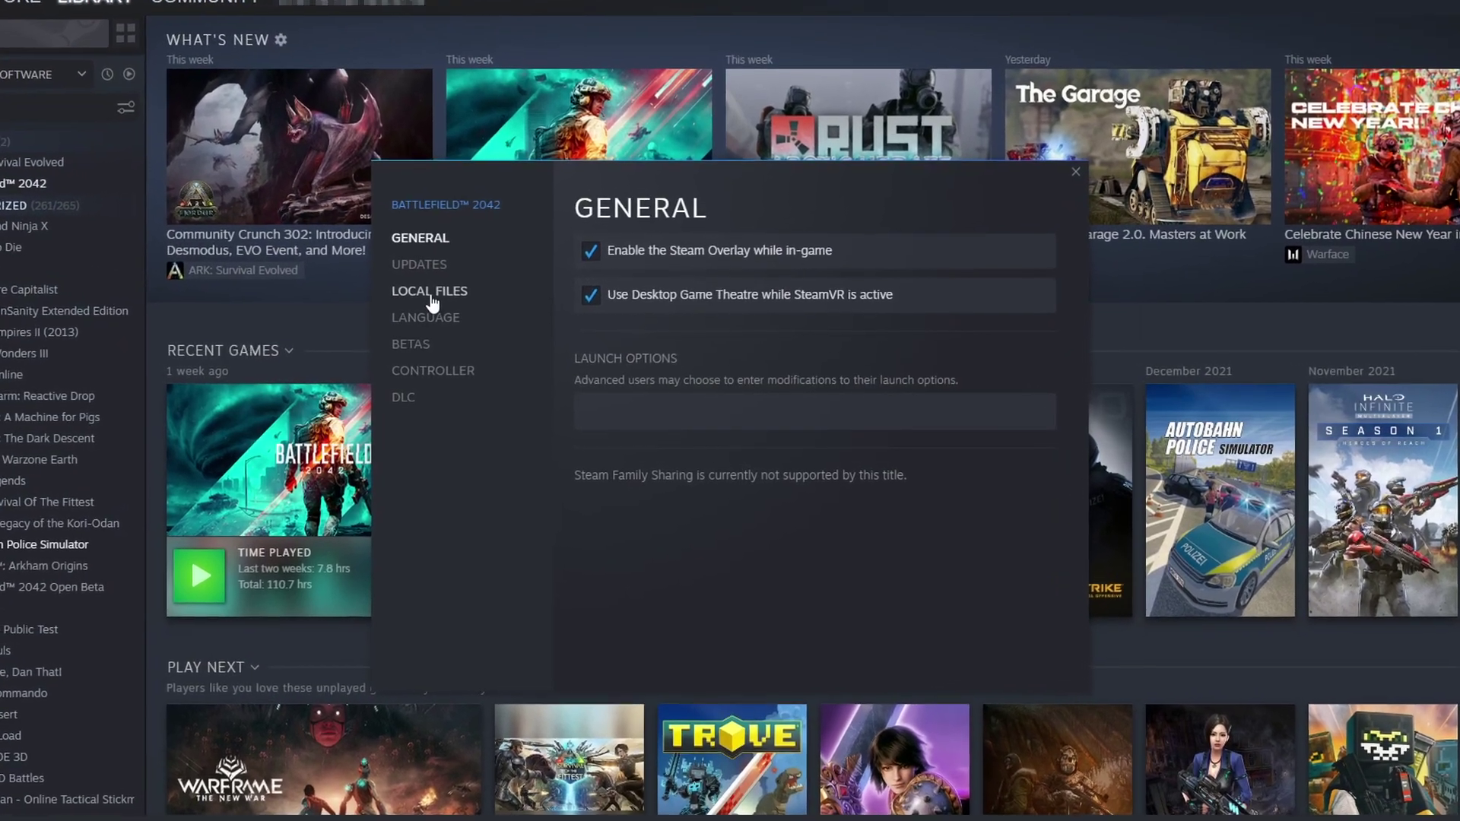
pyautogui.click(461, 306)
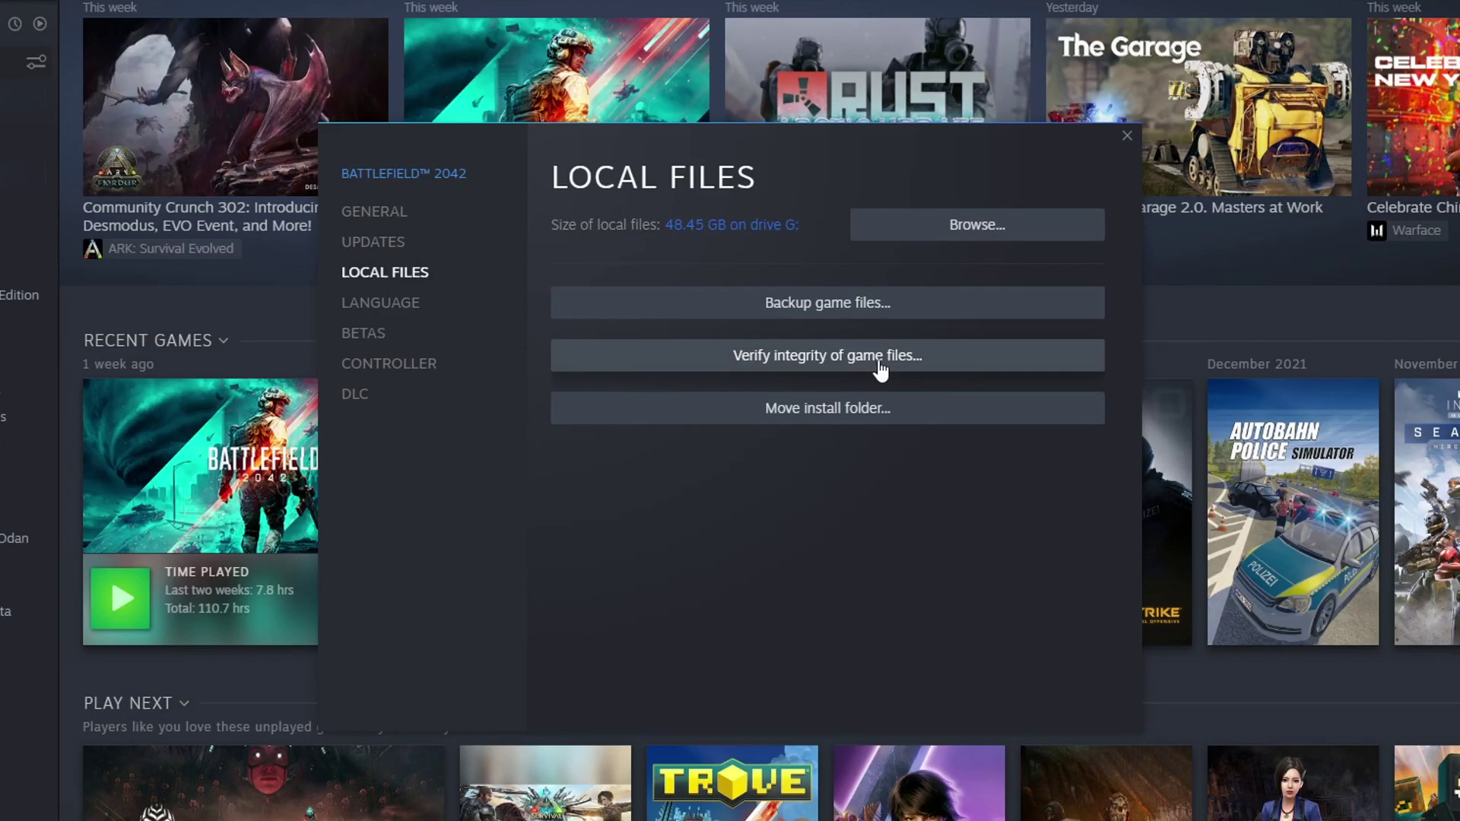
pyautogui.click(881, 364)
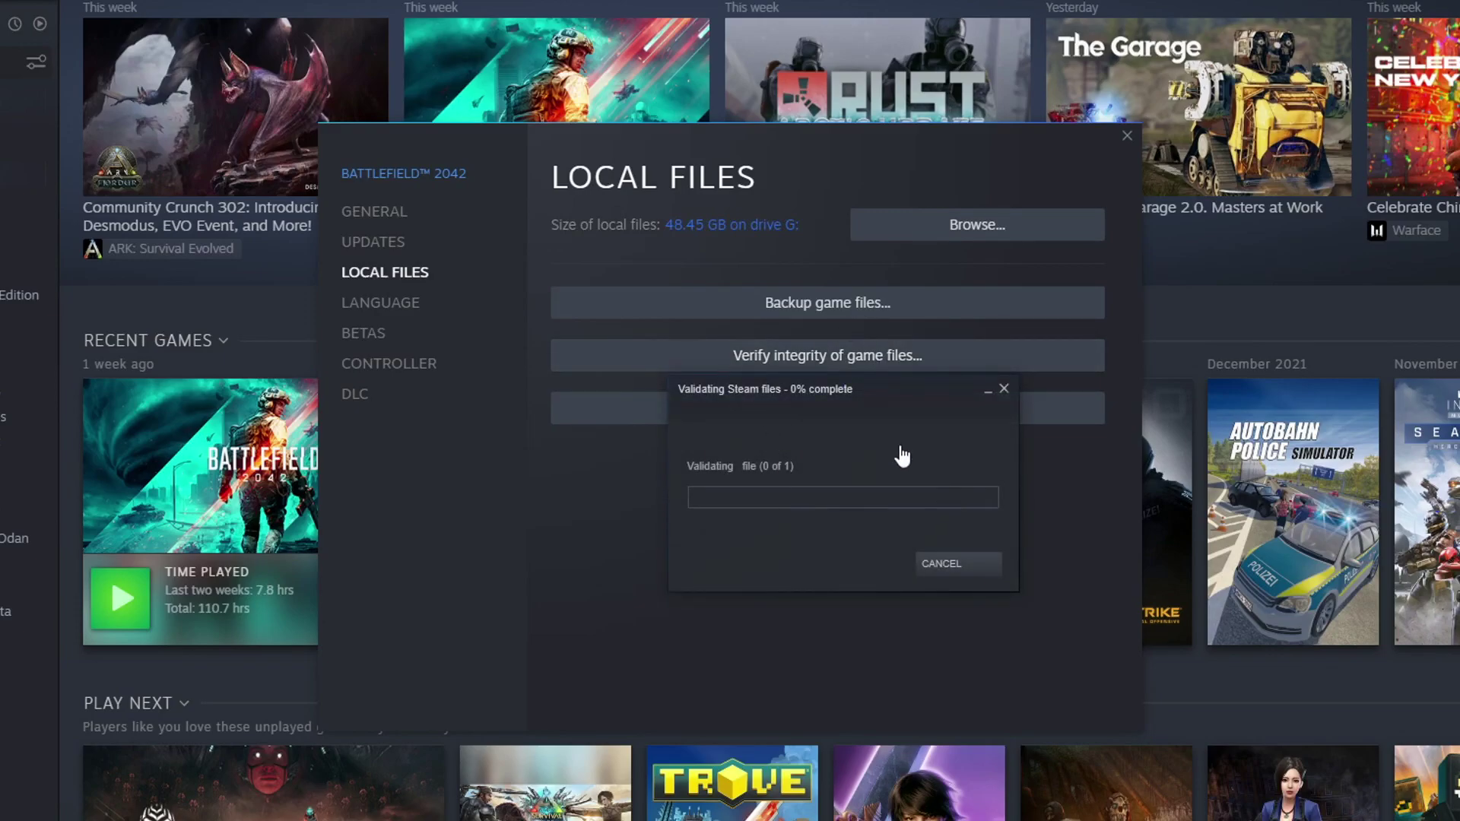